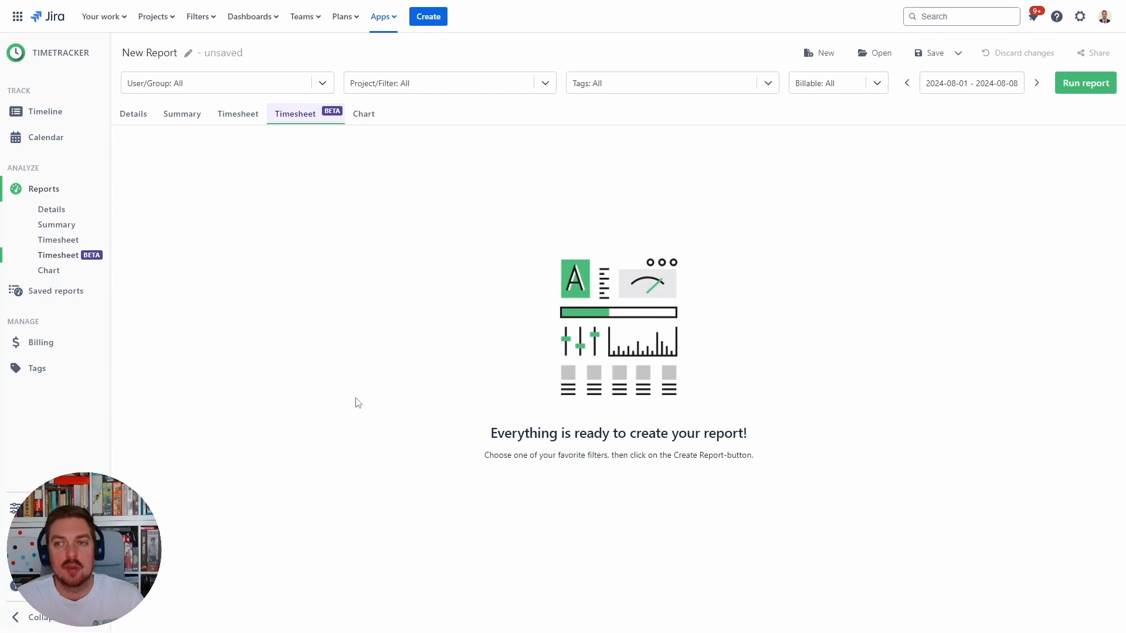
Step: Run the timesheet report for last month, remove the Project grouping and make Worklog Author the first grouping level
click(1016, 84)
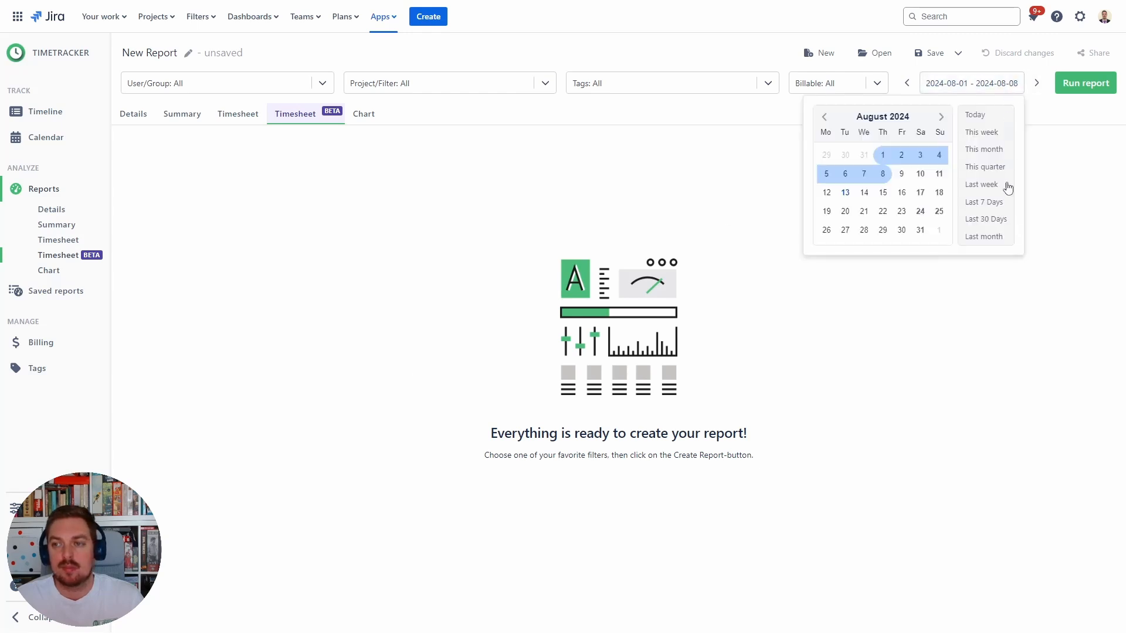
click(985, 237)
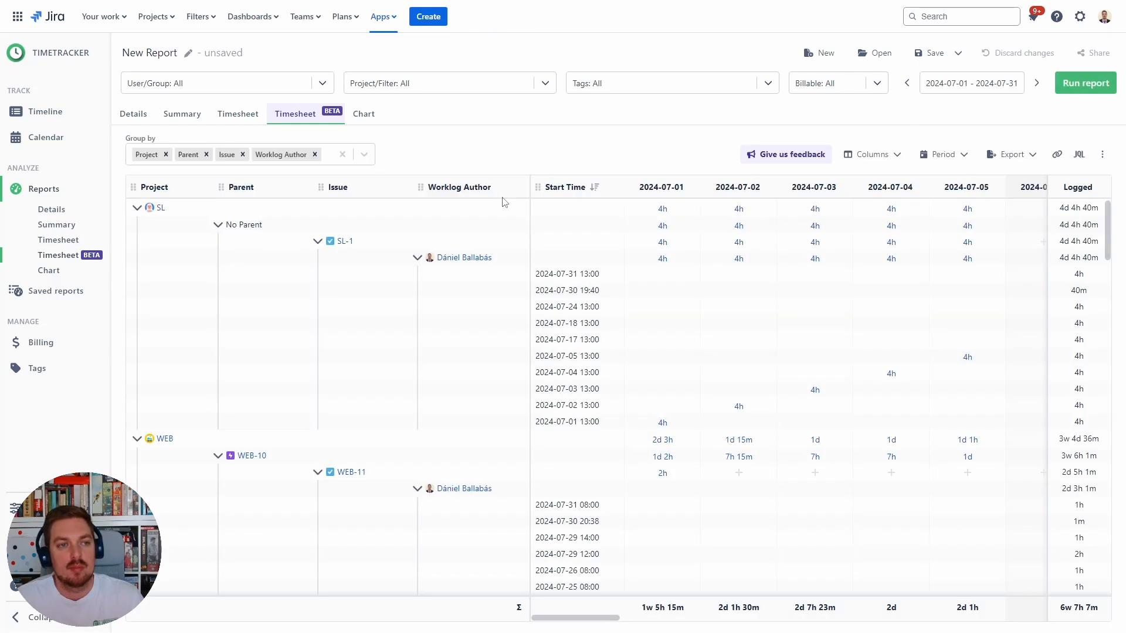
click(166, 155)
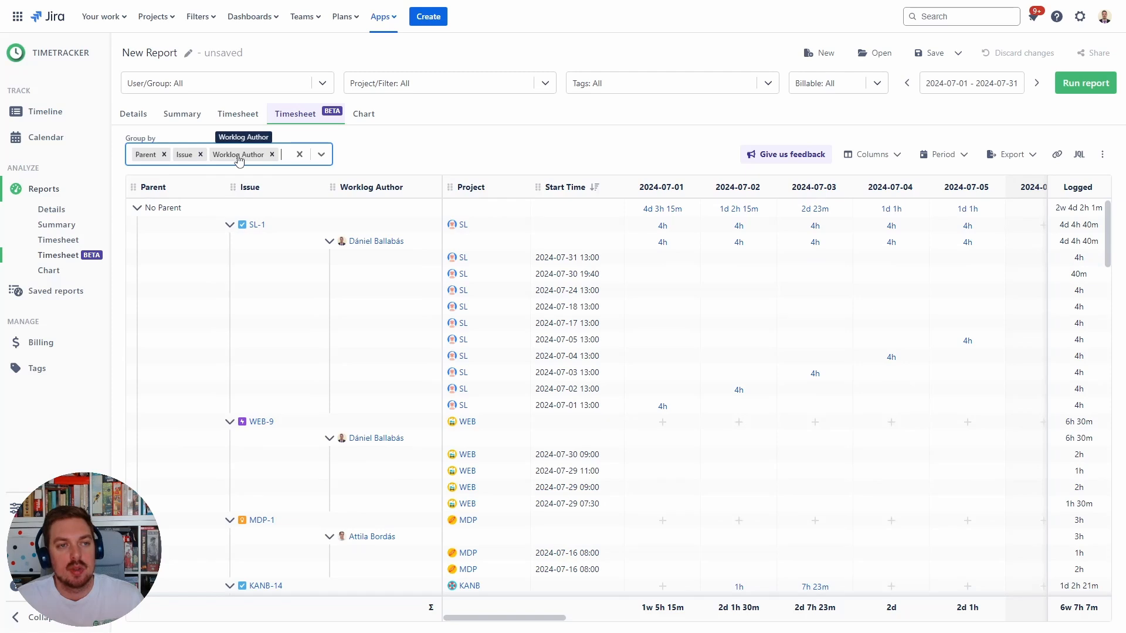
drag(238, 158, 145, 156)
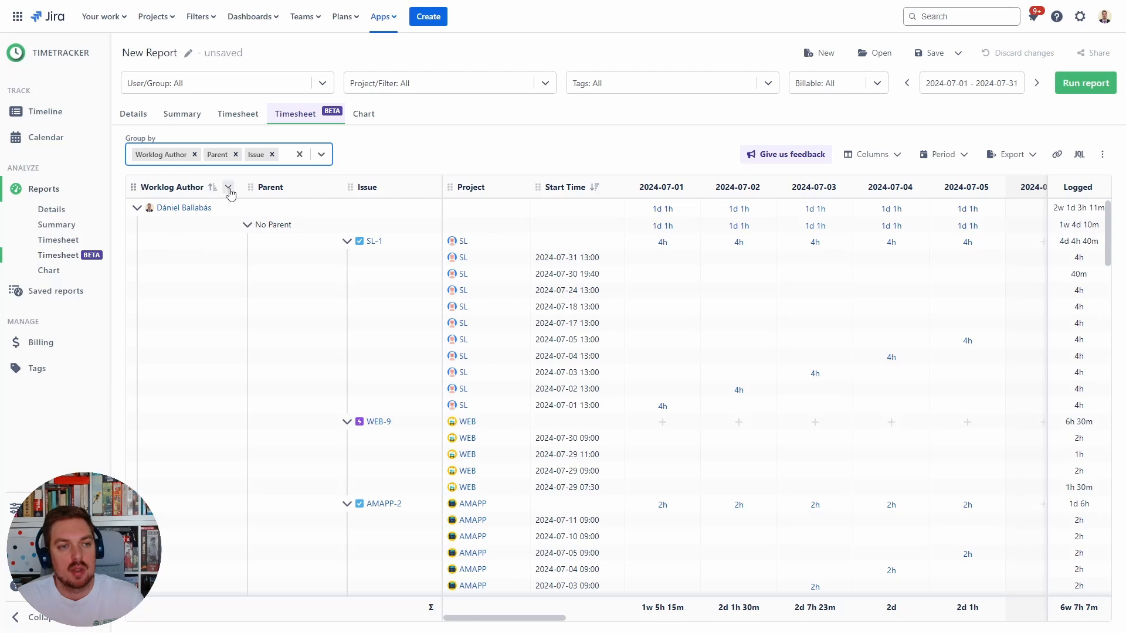
Step: Try collapsing the Worklog Author column and expand it again
click(228, 187)
click(256, 251)
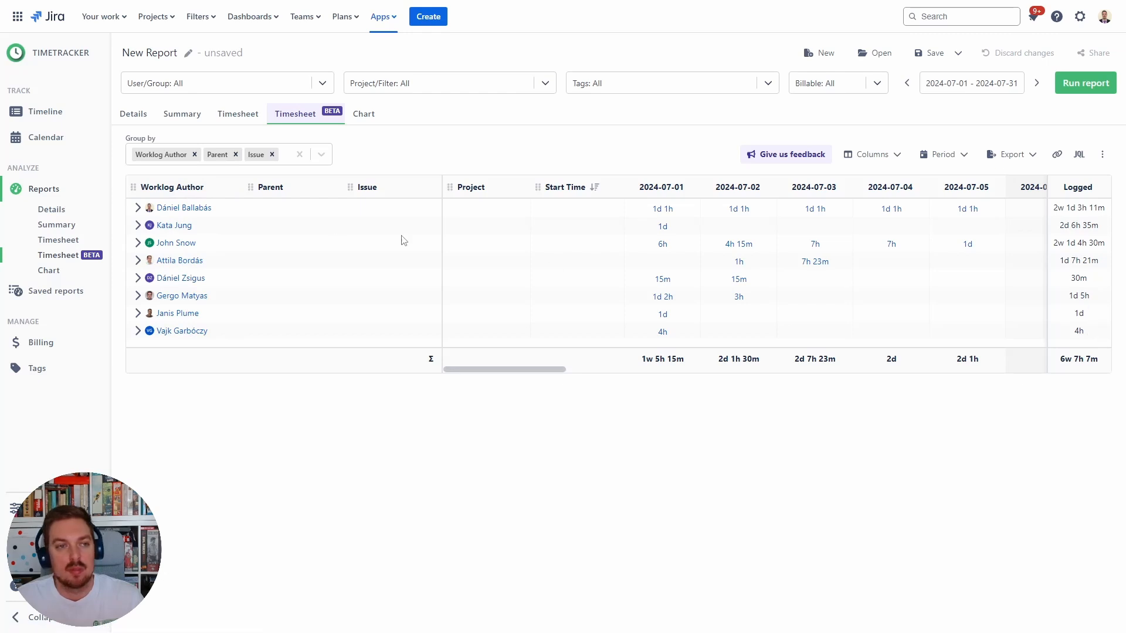
click(226, 187)
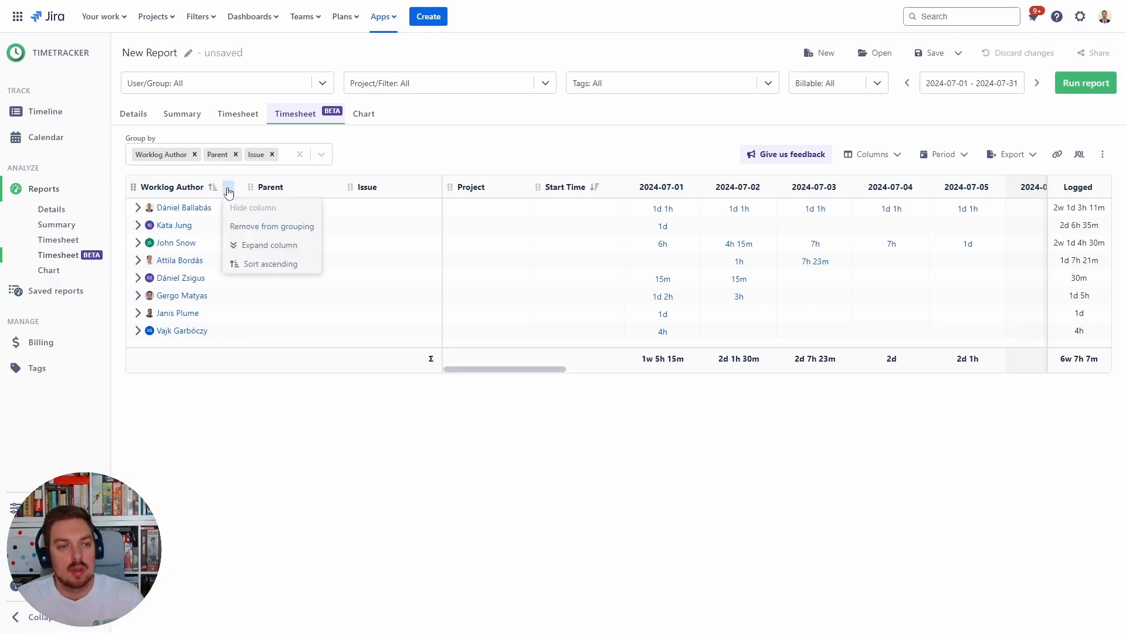
click(274, 246)
Step: Collapse the Issue and Parent columns of the timesheet
click(402, 186)
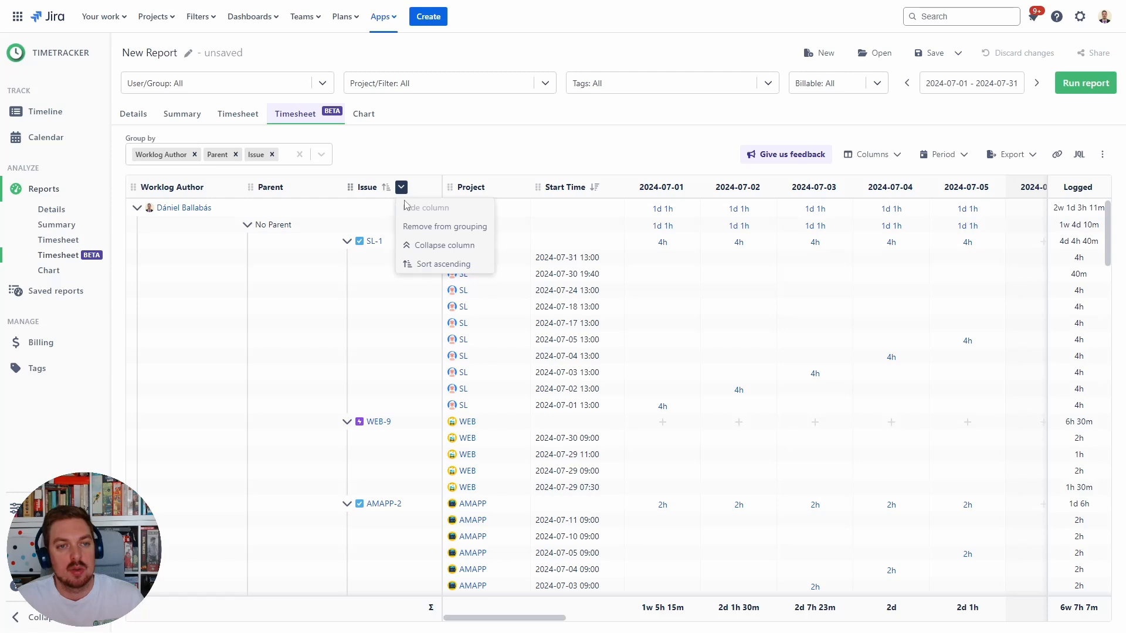
click(419, 245)
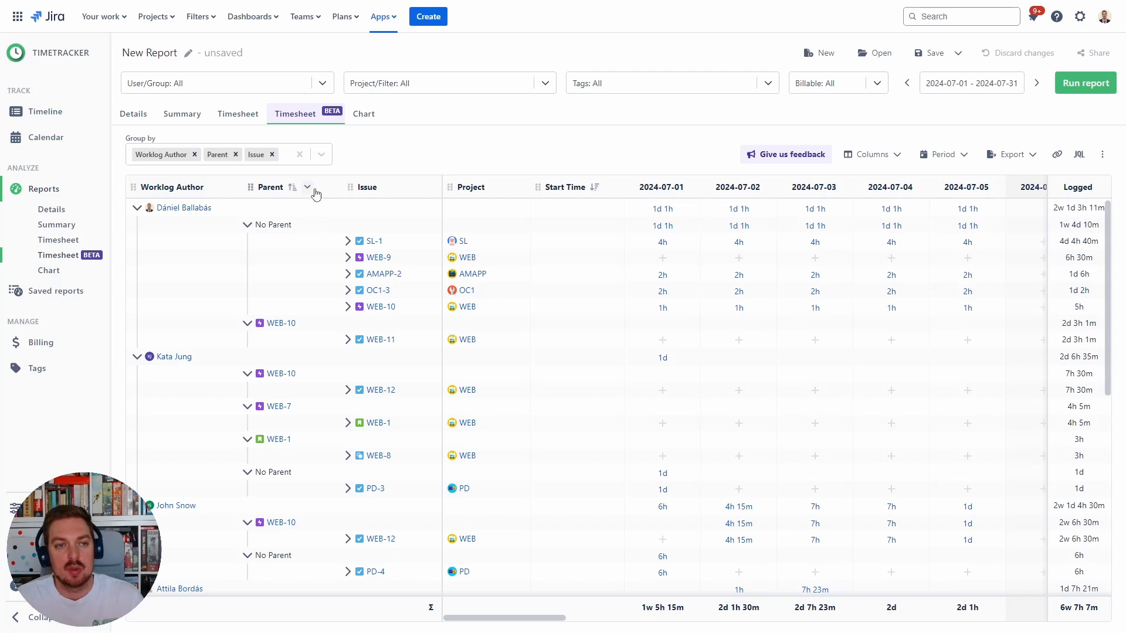
click(308, 187)
click(330, 245)
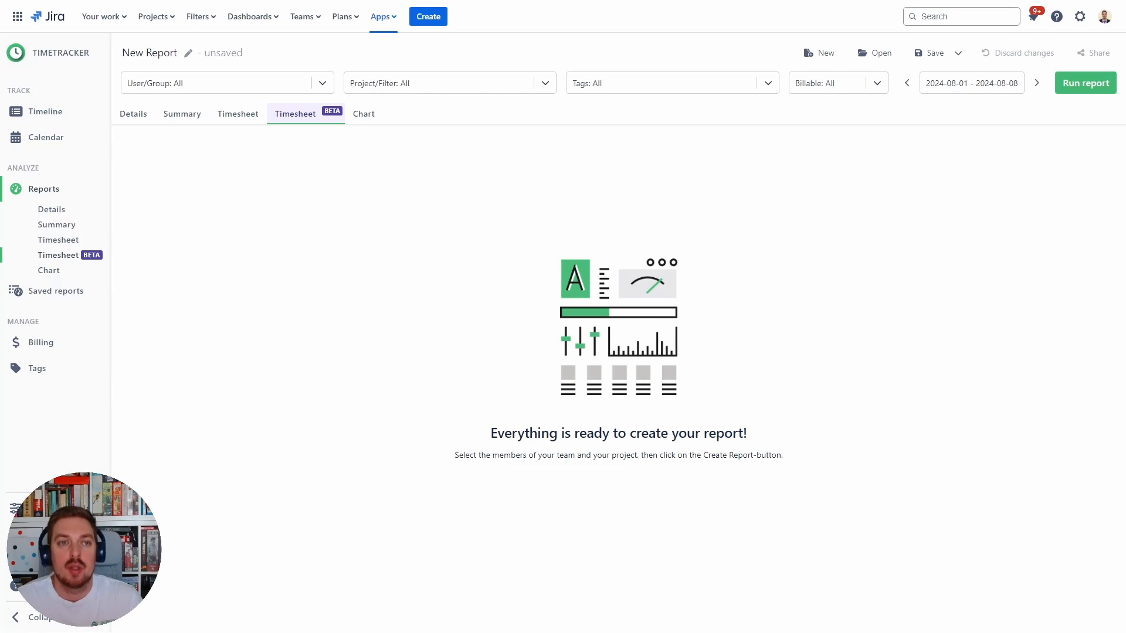
Step: Set the date range of the new timesheet report to last month and run it
click(977, 83)
click(983, 238)
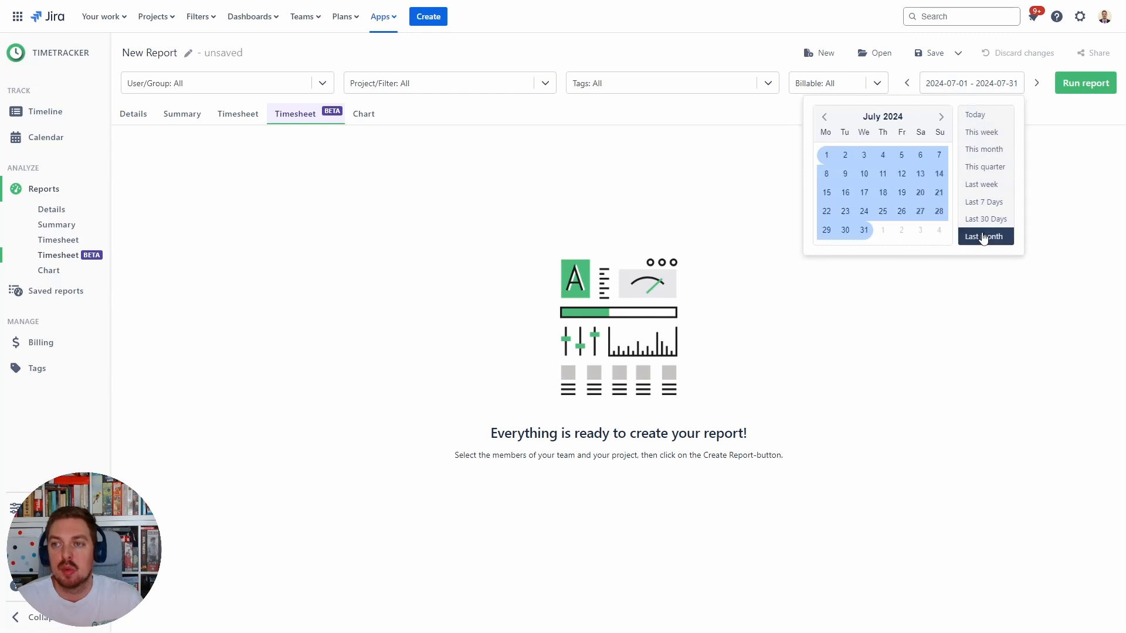
click(1086, 82)
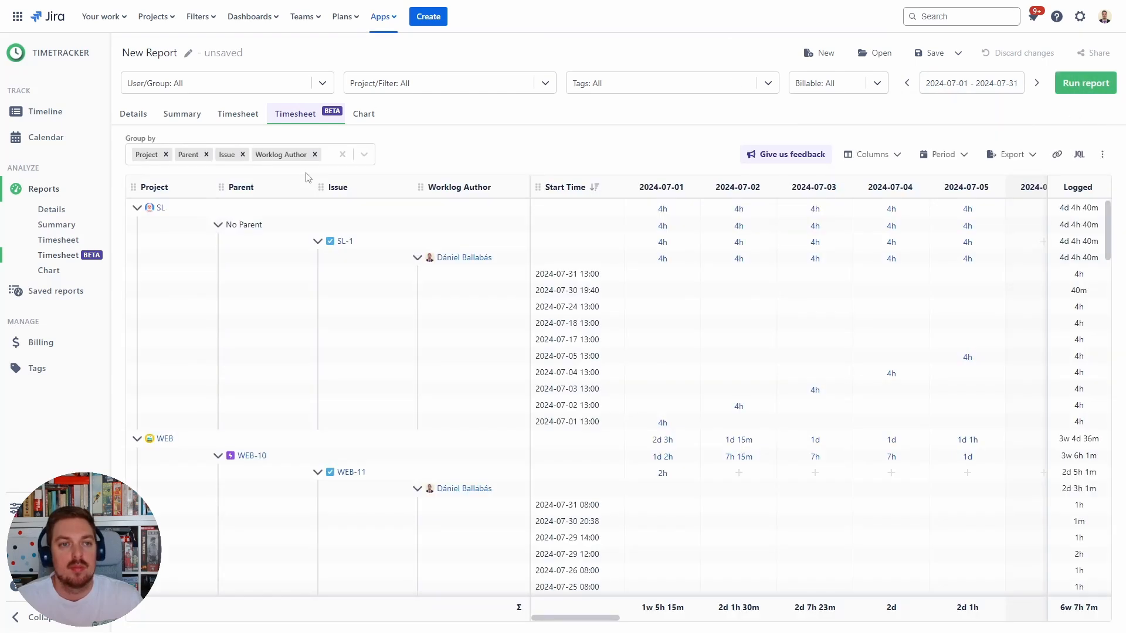
Step: Remove Parent, Issue and Project from the grouping, keeping only Worklog Author
click(207, 154)
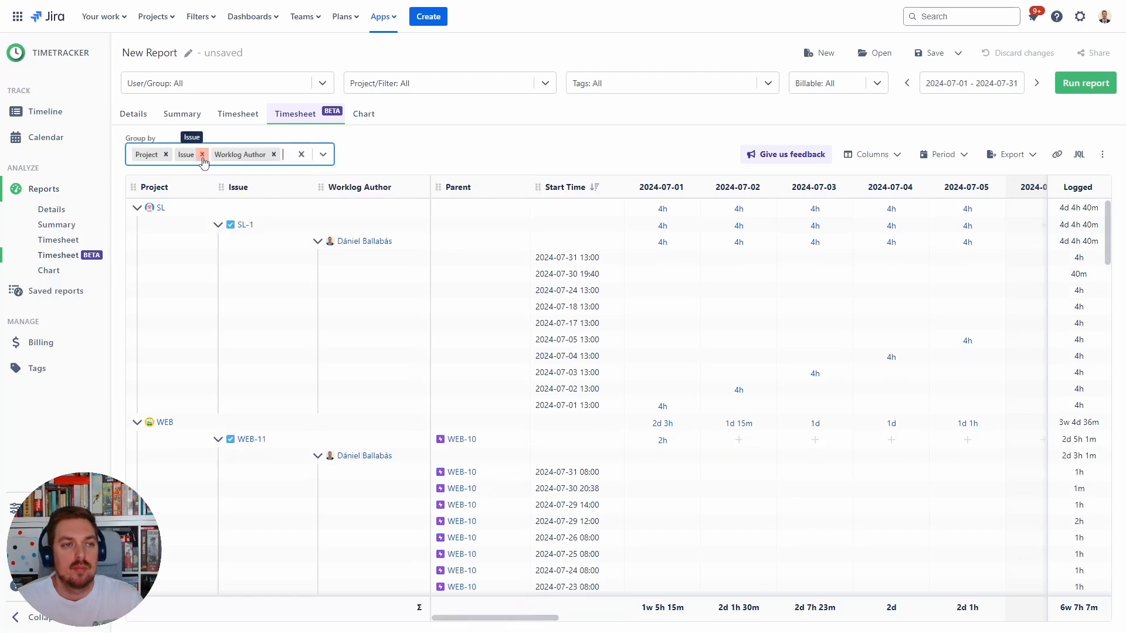
click(203, 156)
click(166, 155)
Step: Add the Customer custom field to the grouping and place it before Worklog Author
click(215, 154)
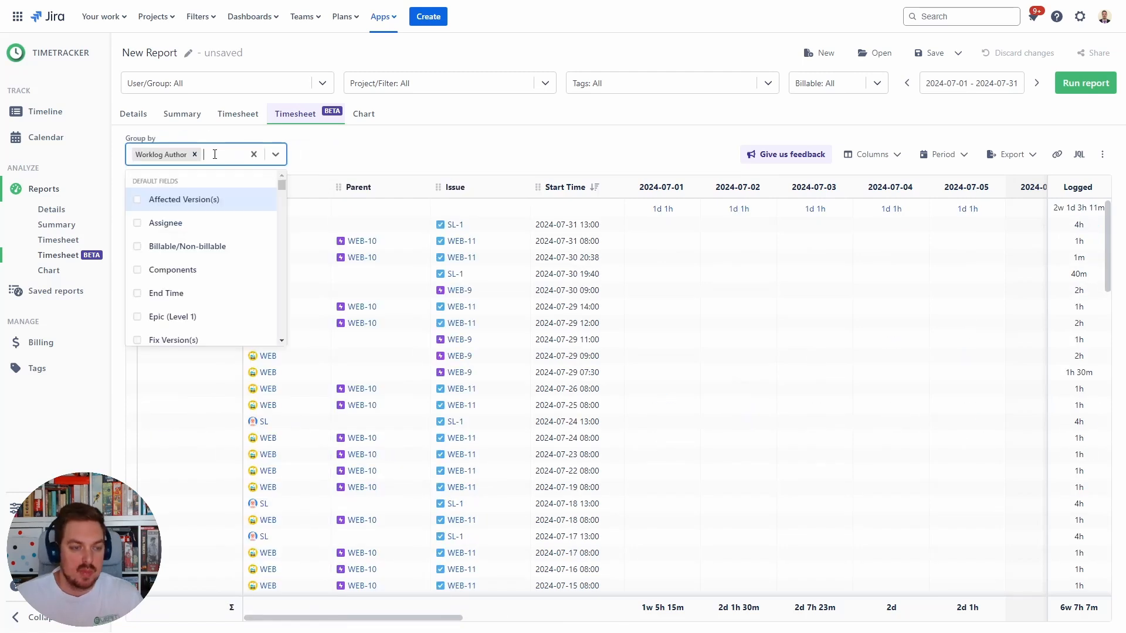
text(custom)
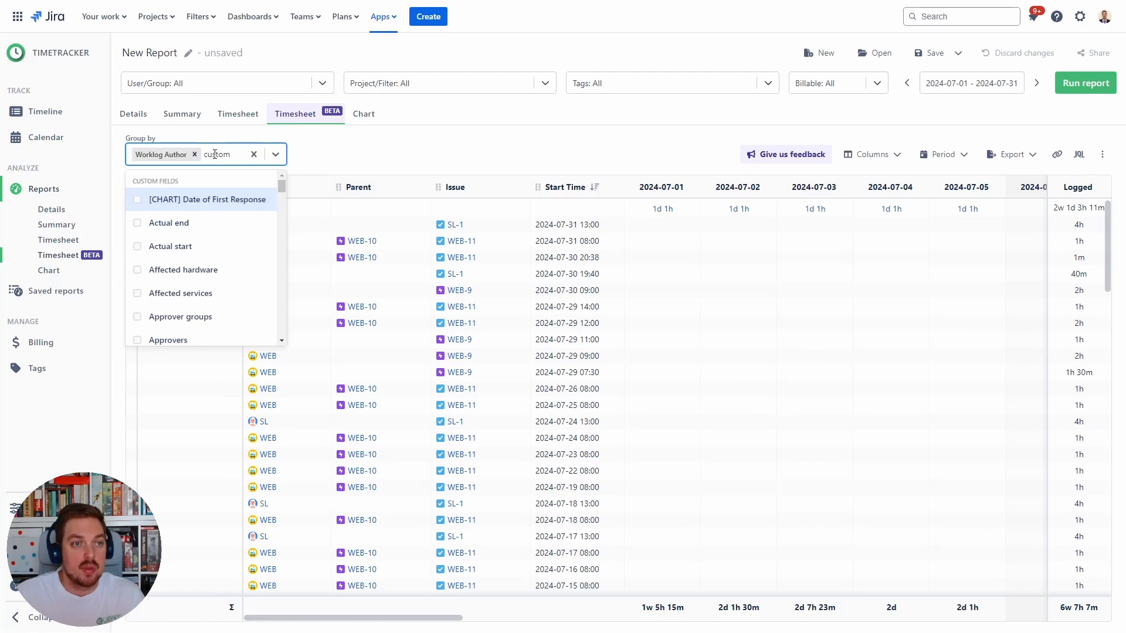
text(er)
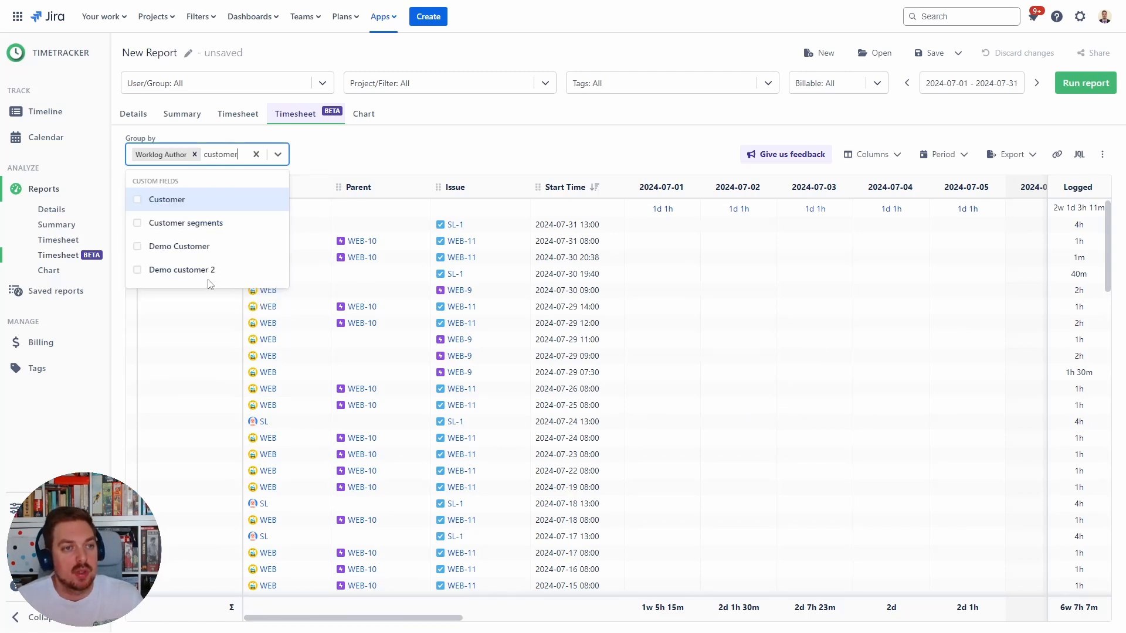
click(168, 200)
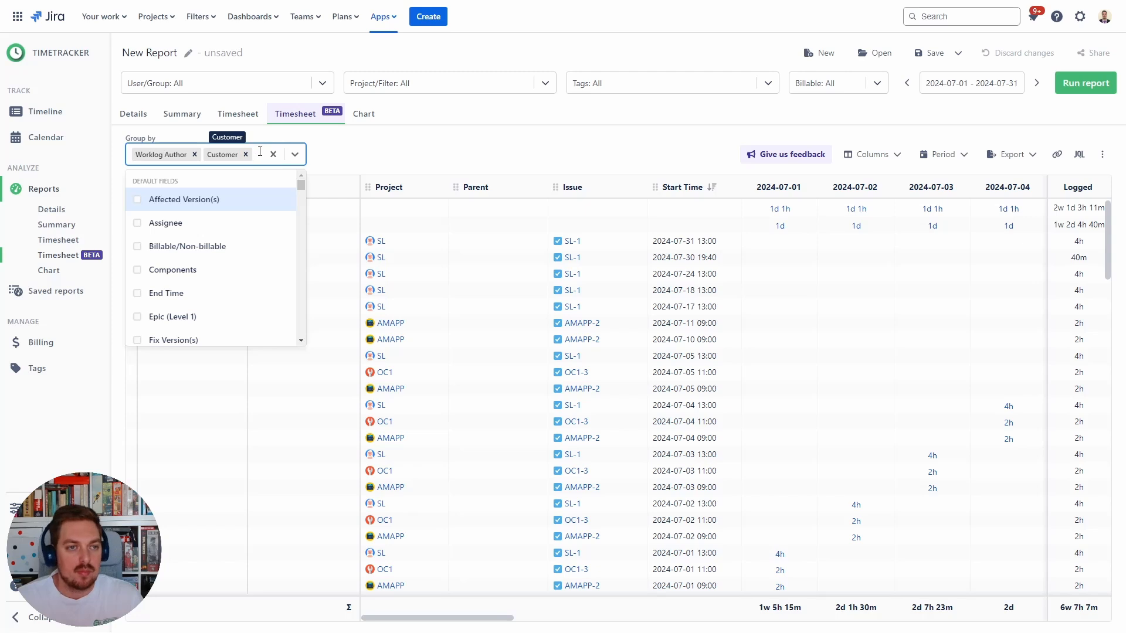
drag(210, 158, 147, 159)
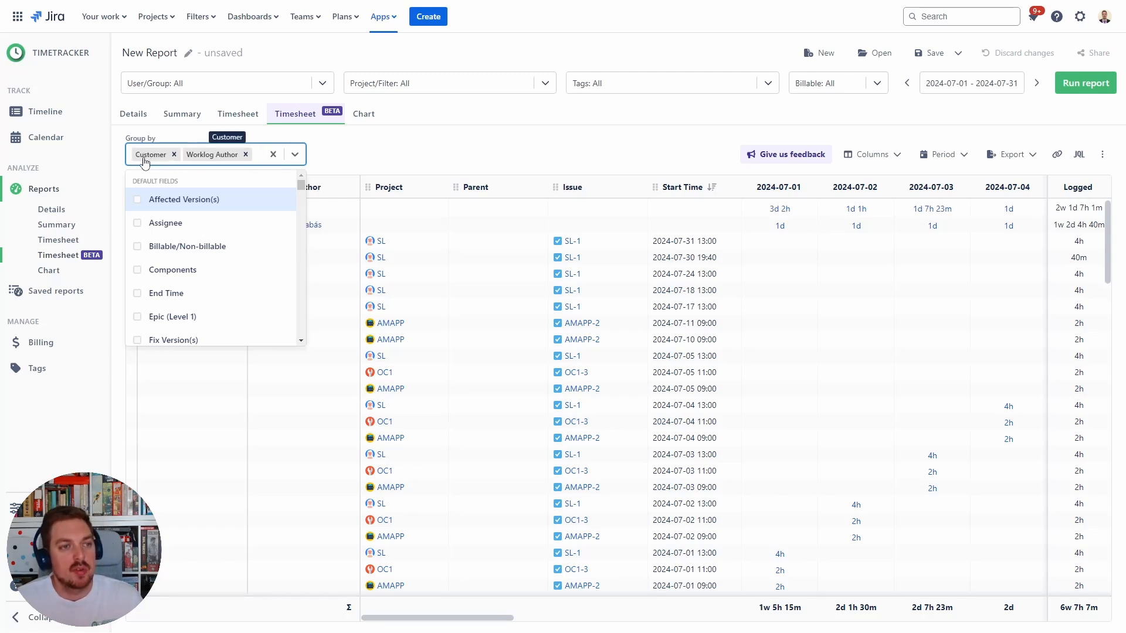
click(345, 159)
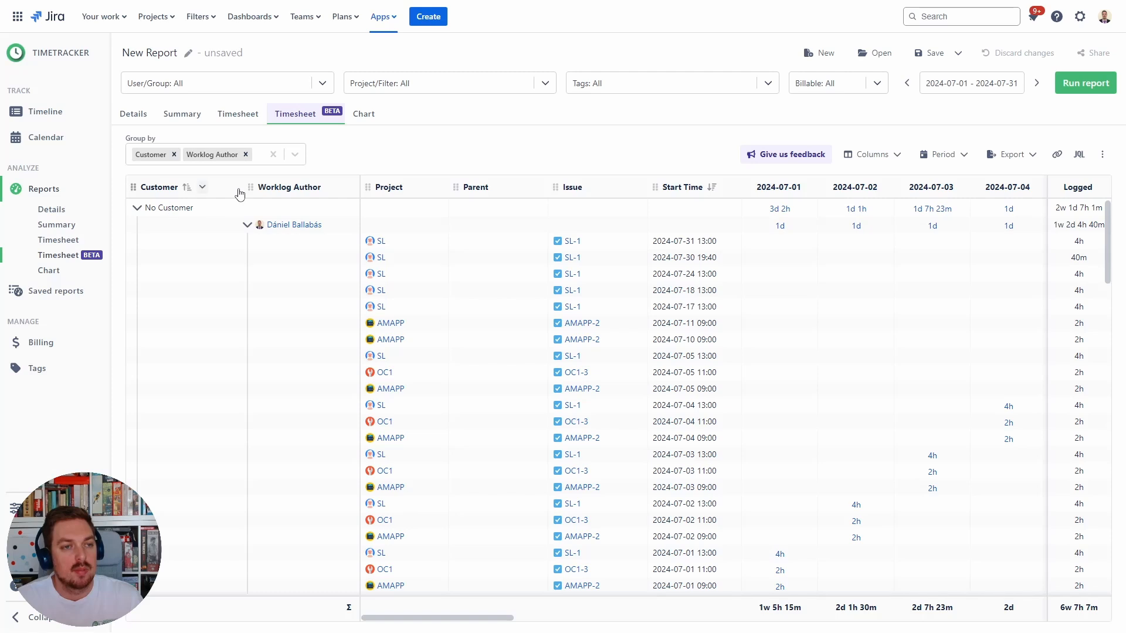
Step: Collapse the Worklog Author and Customer columns to show logged time per customer only
click(202, 187)
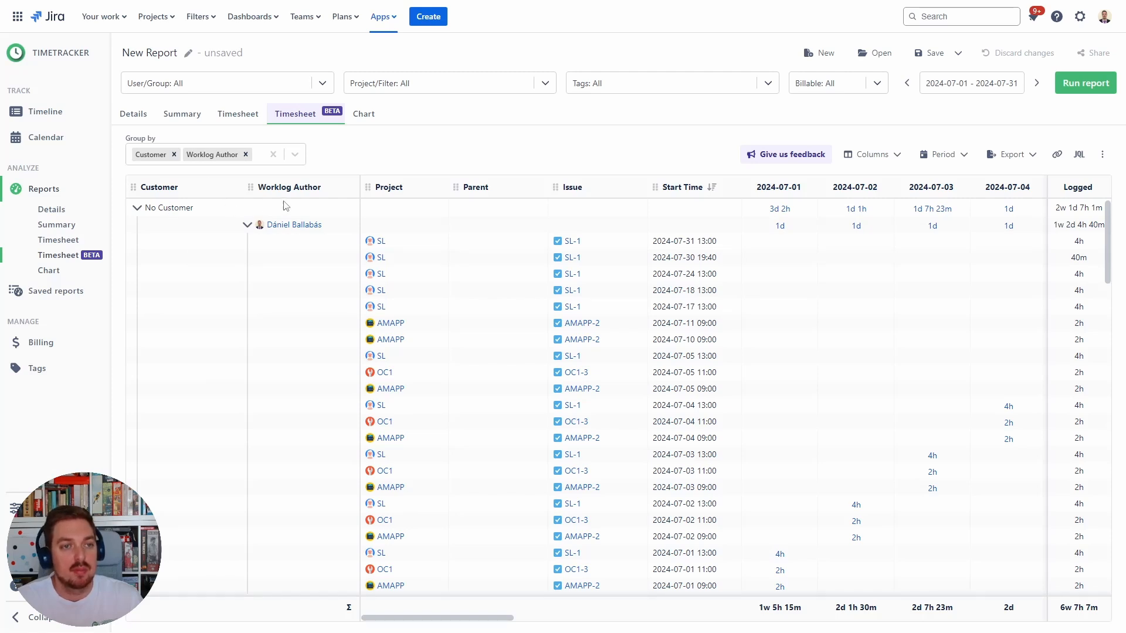
click(347, 188)
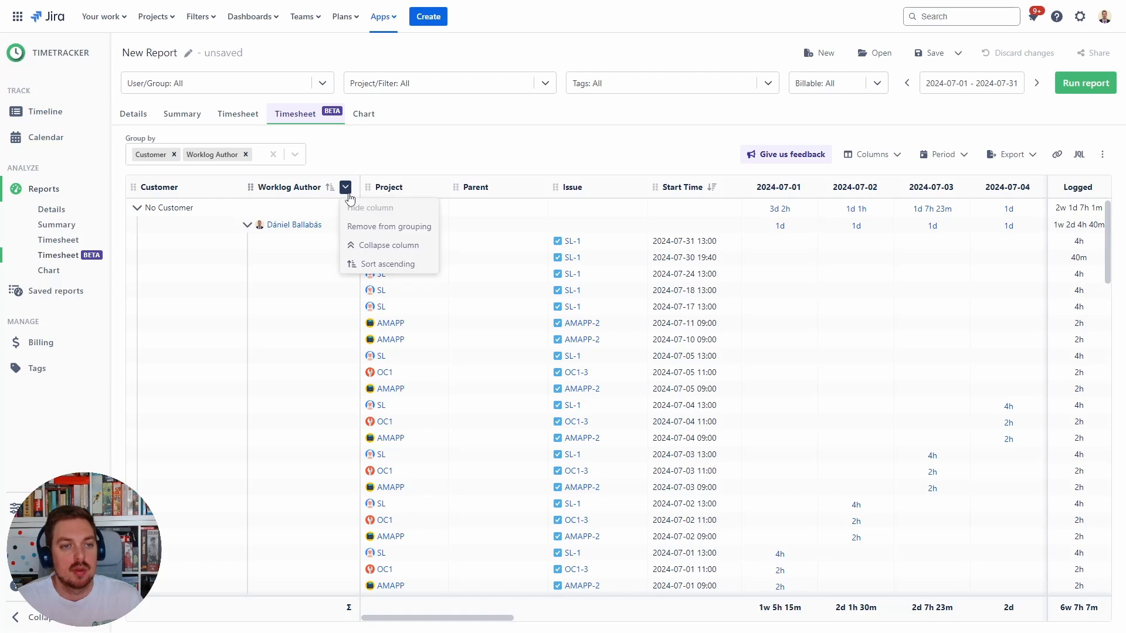
click(368, 248)
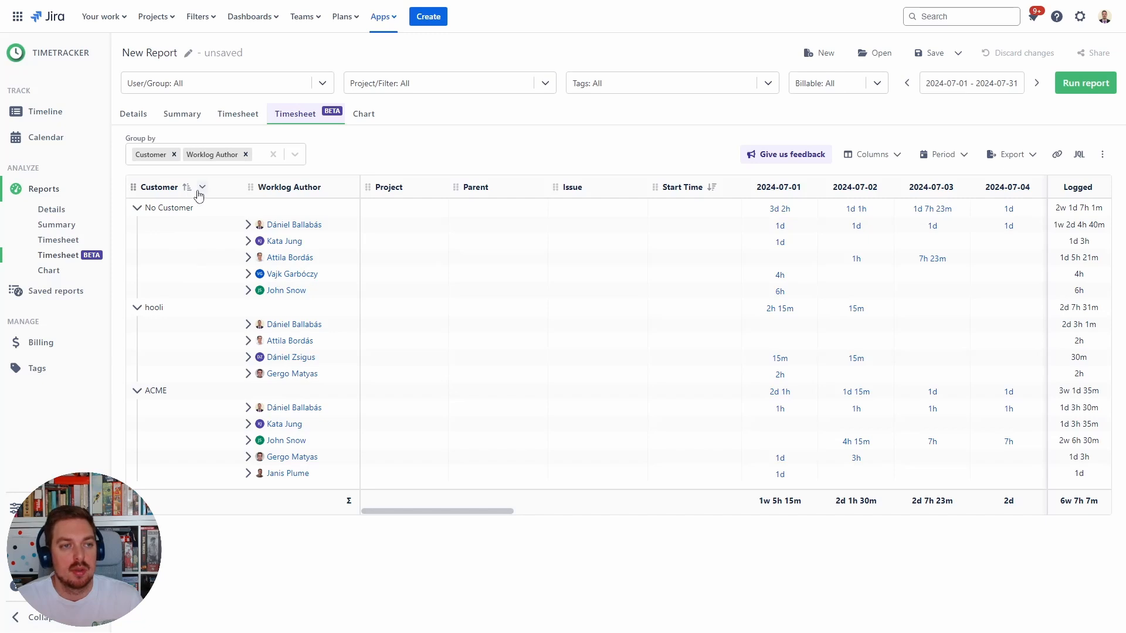
click(203, 187)
click(225, 245)
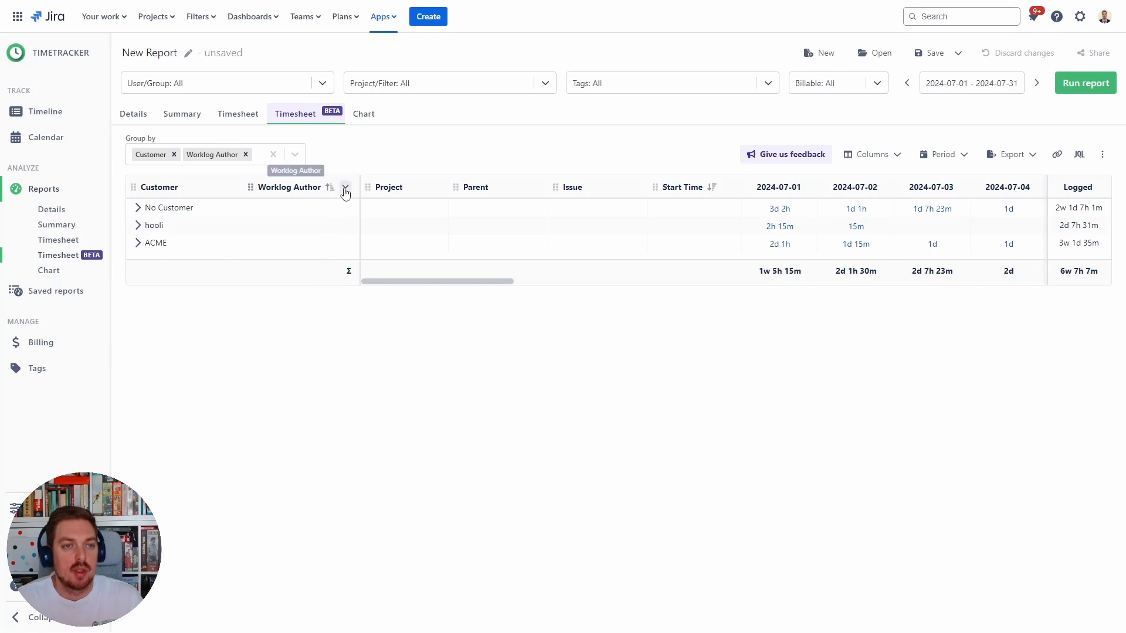
Step: Replace Worklog Author in the grouping with Invoice Number and Billable/Non-billable, following Customer
click(345, 187)
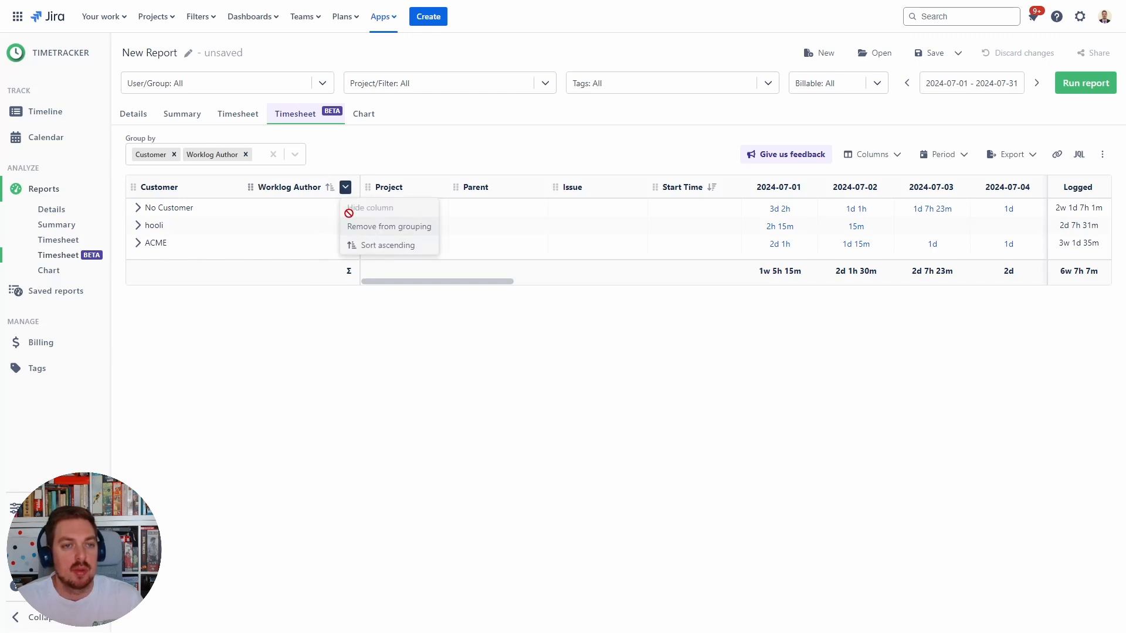
click(369, 228)
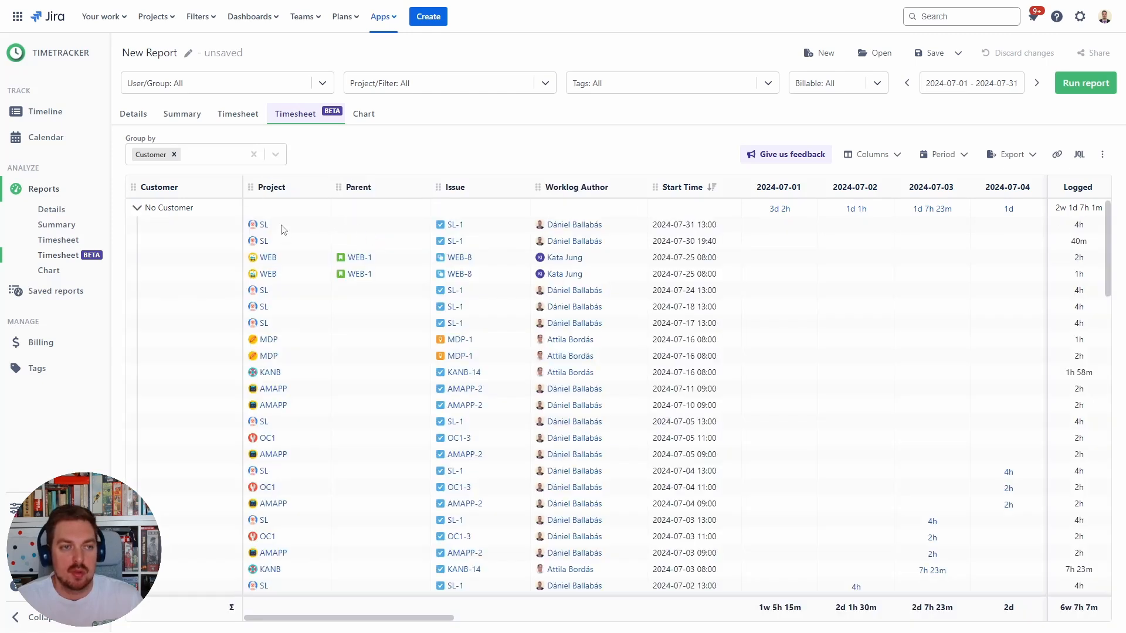
click(208, 153)
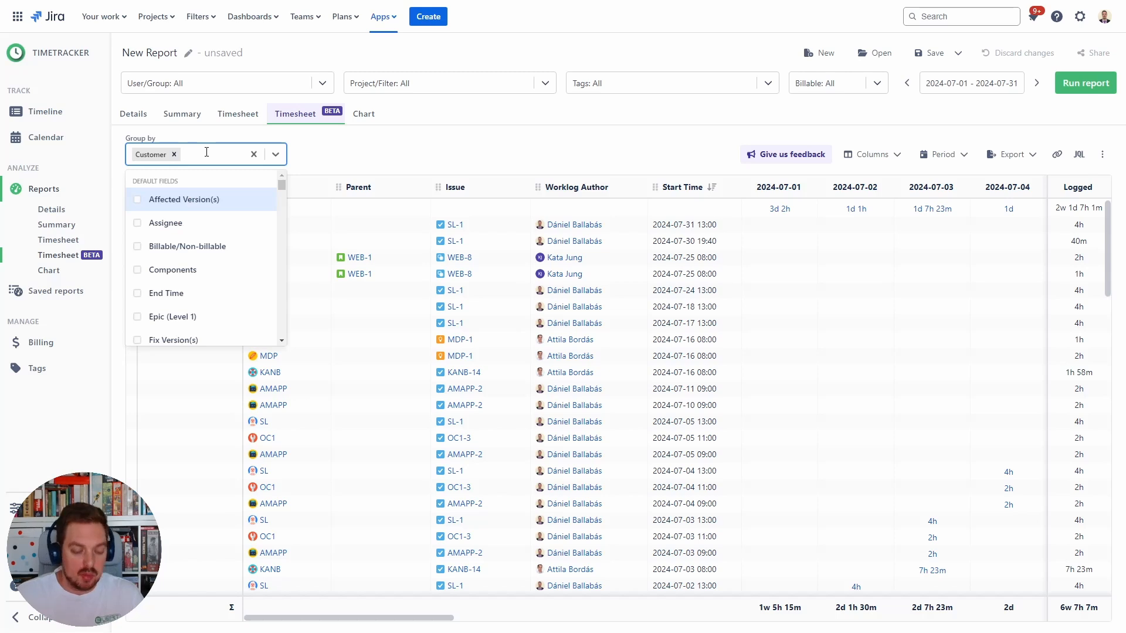
text(invoic)
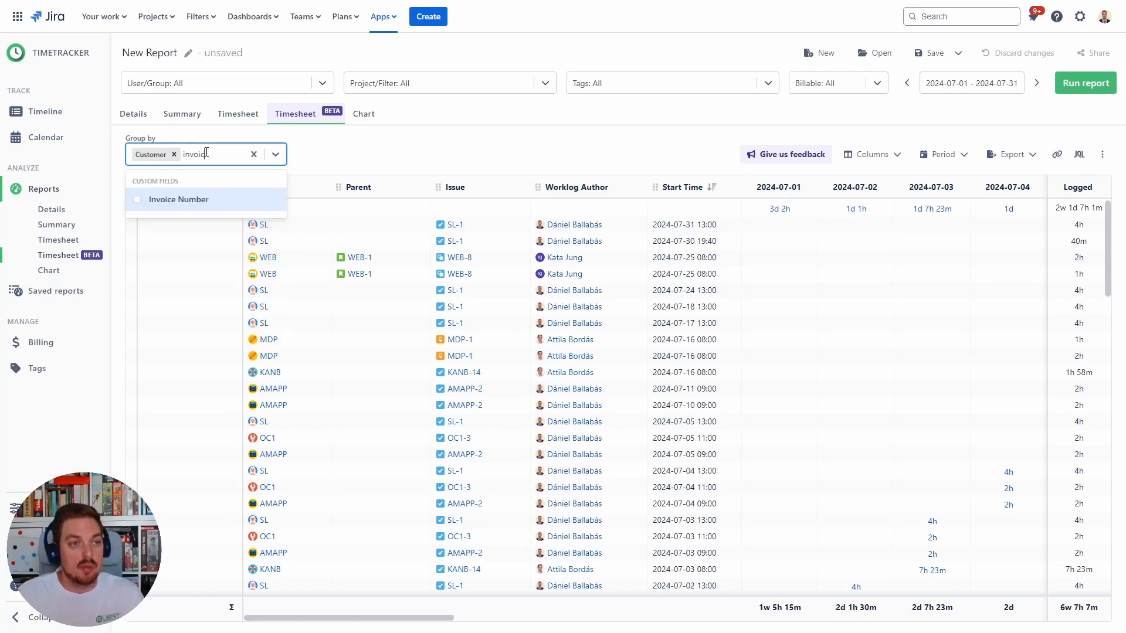
click(183, 198)
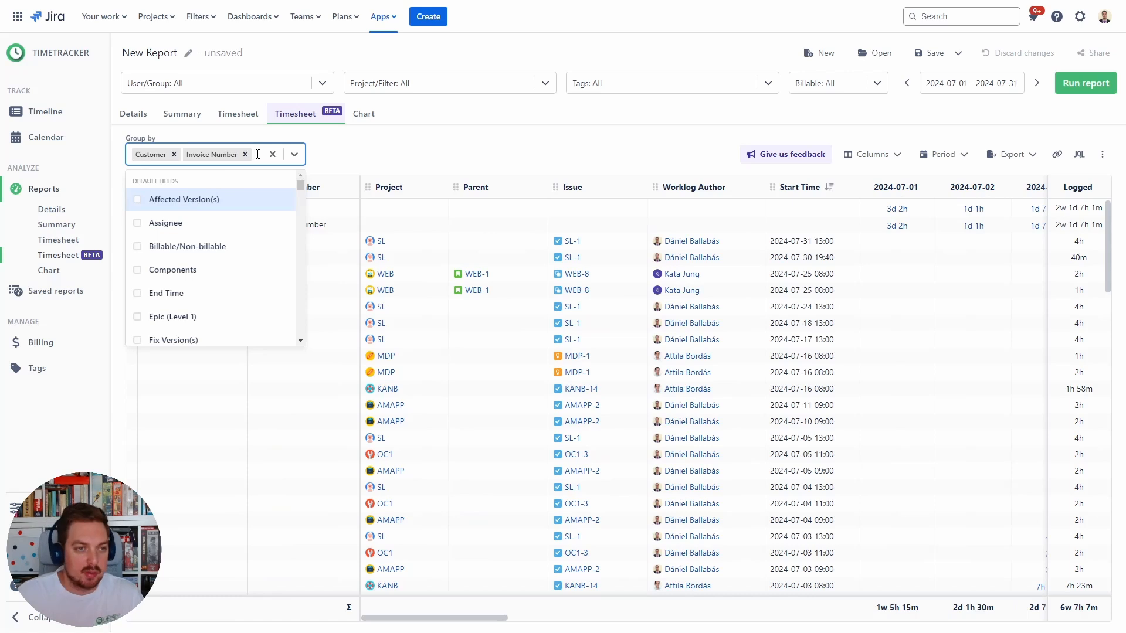
click(187, 249)
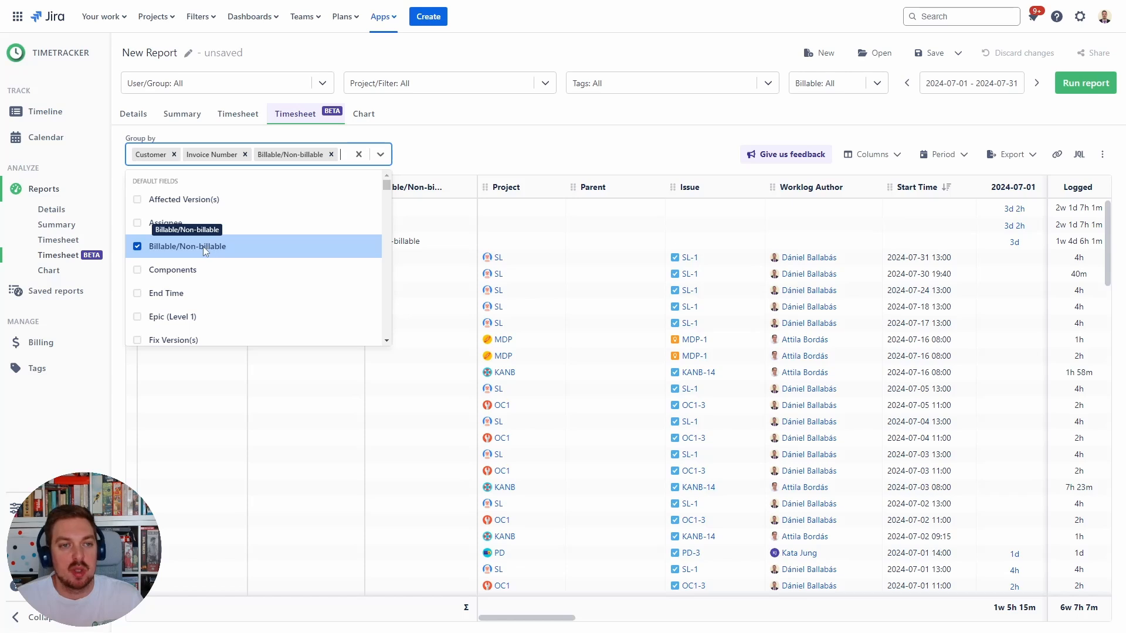
click(425, 151)
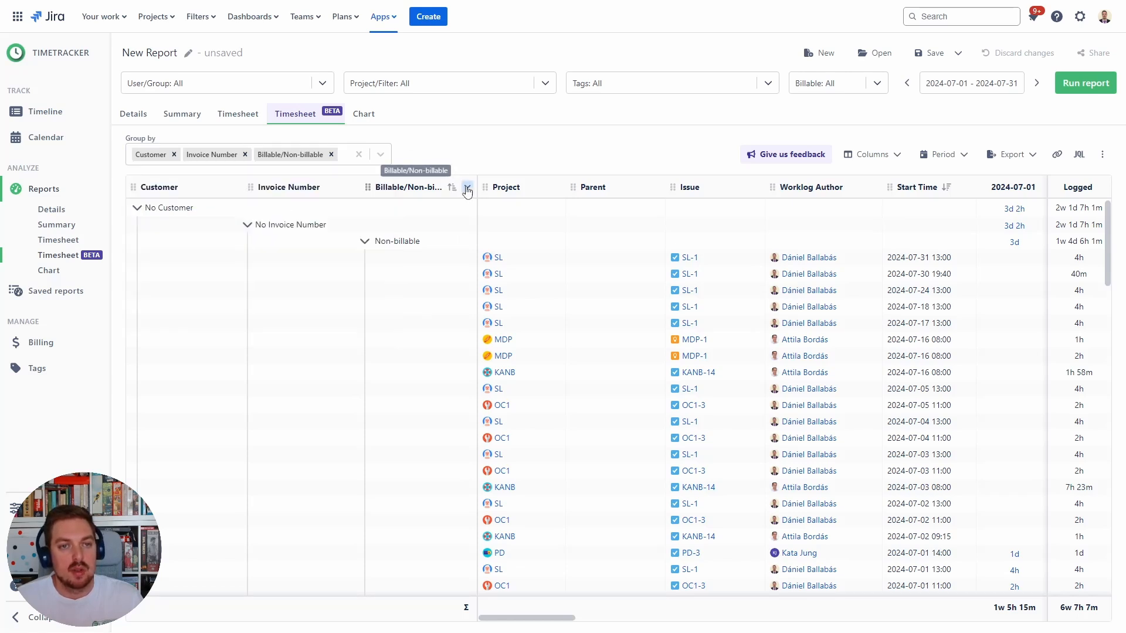
Step: Collapse the Billable/Non-billable column and move that grouping level ahead of Invoice Number
click(467, 187)
click(501, 246)
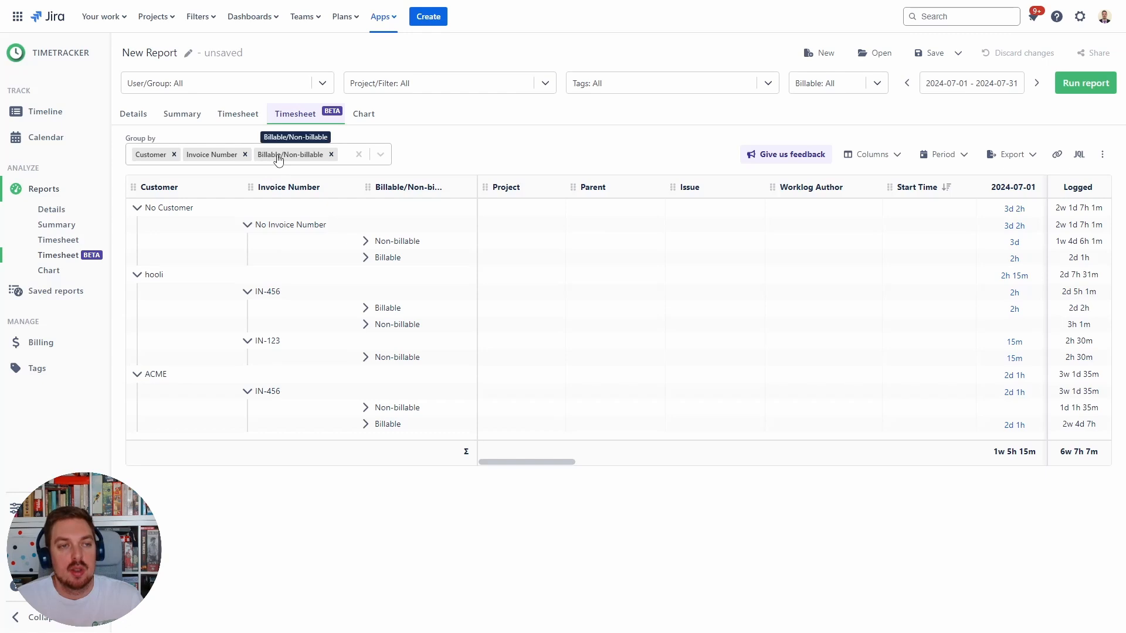
drag(276, 156, 219, 160)
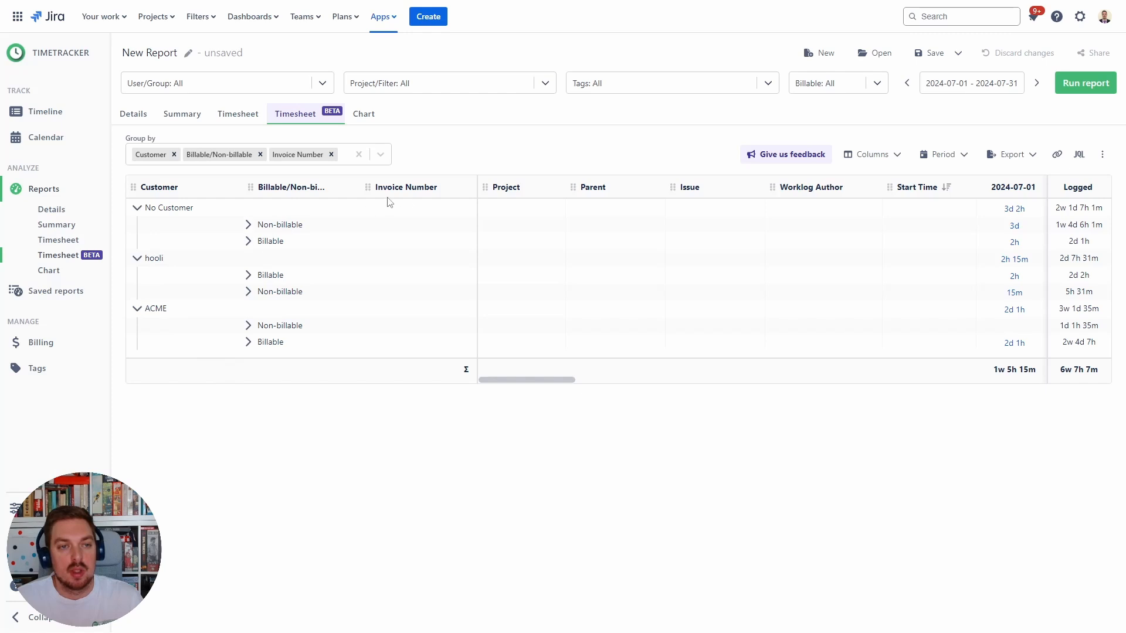
Step: Expand the Billable and Non-billable rows under No Customer and hooli down to their invoice numbers
click(463, 189)
click(463, 188)
click(247, 225)
click(248, 258)
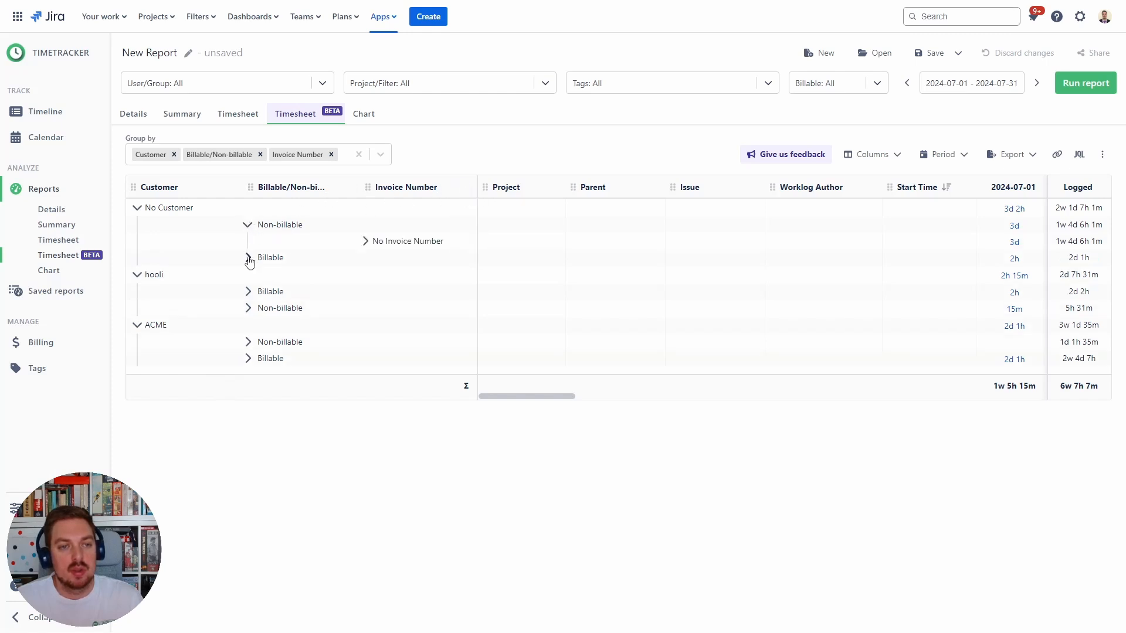
click(248, 308)
click(248, 341)
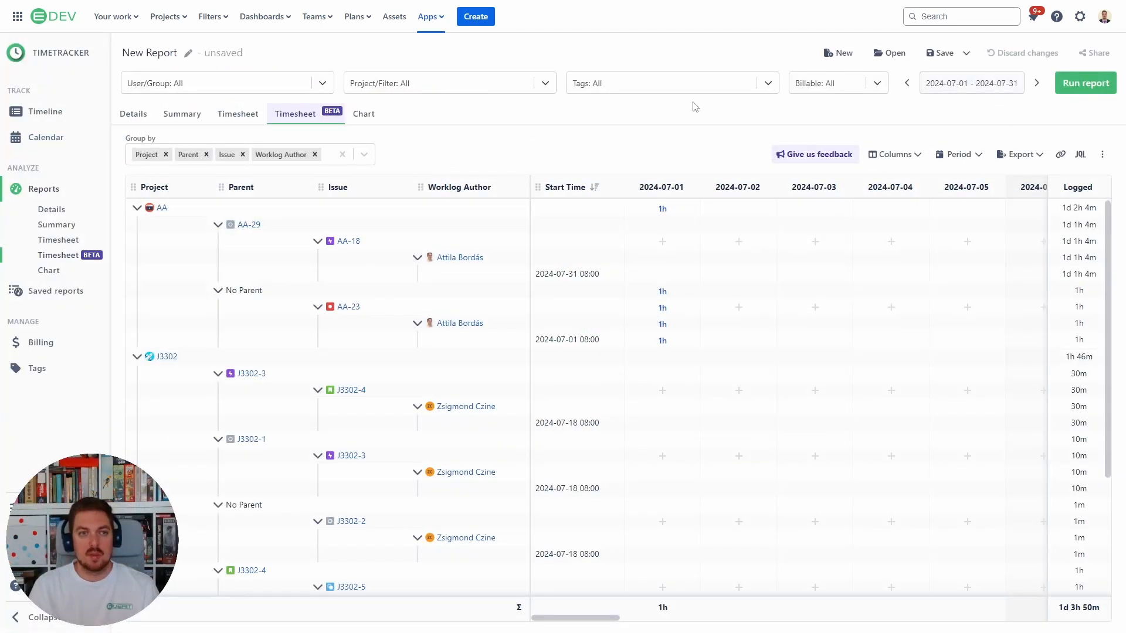
Step: Add Initiative (Level 2), Epic (Level 1) and Theme (Level 3) to the report's grouping fields
click(326, 155)
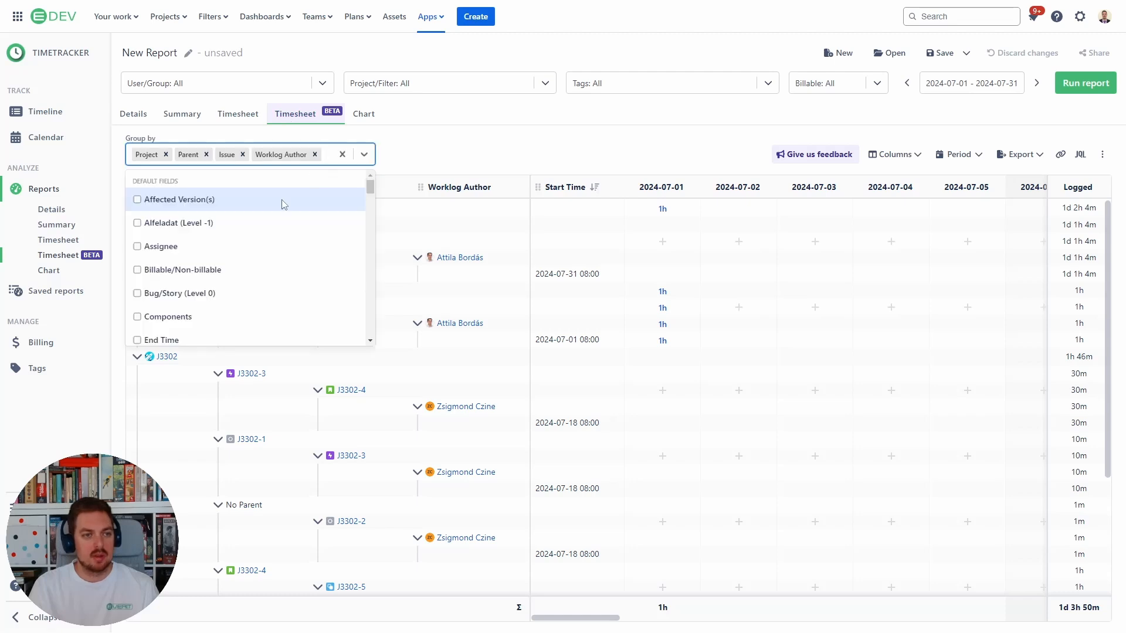
scroll(235, 294, down, 2)
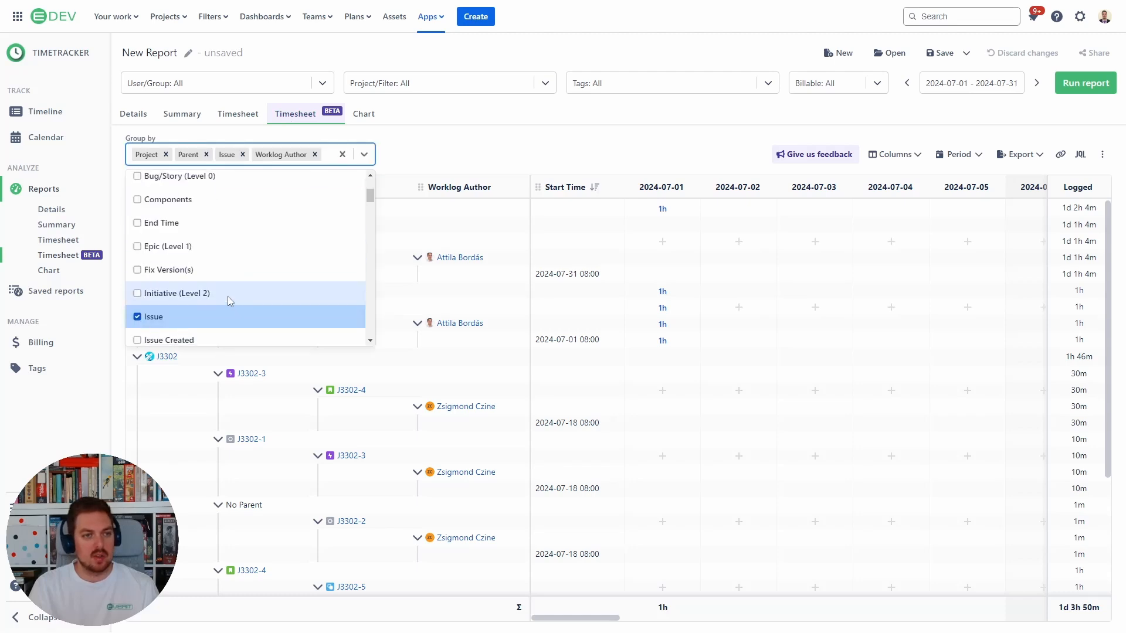
click(227, 297)
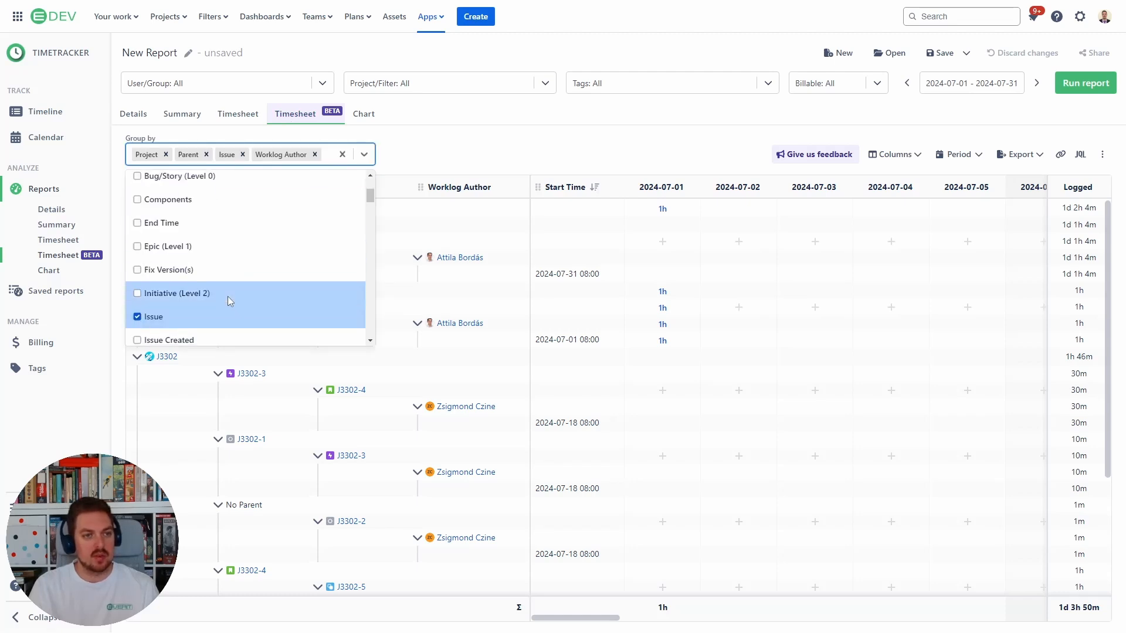
click(181, 248)
scroll(195, 293, down, 5)
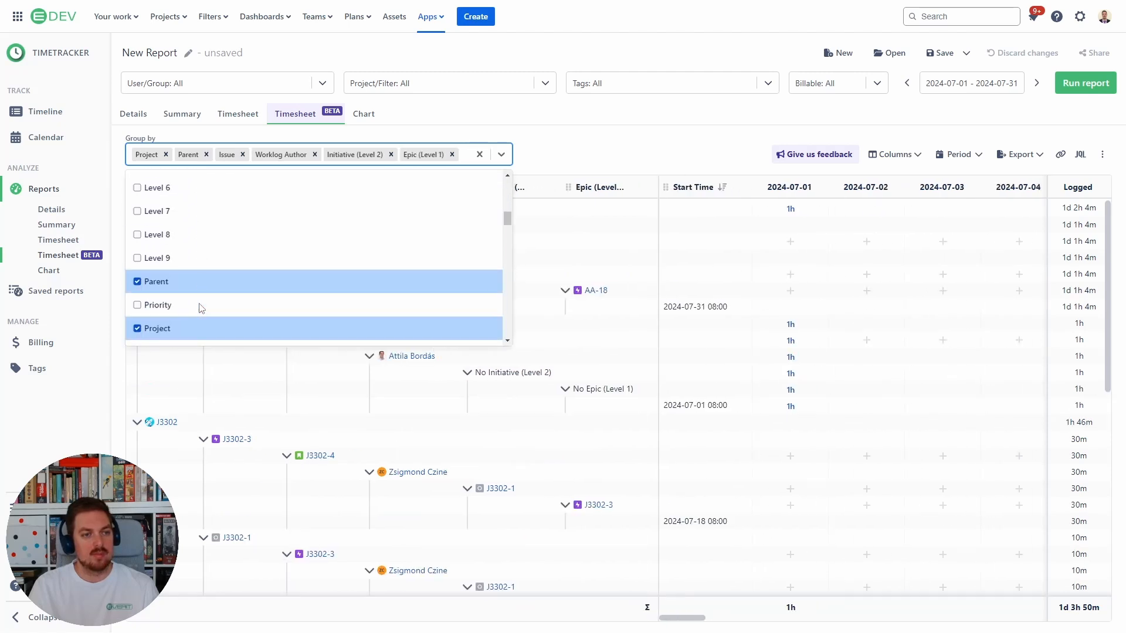
scroll(202, 308, down, 4)
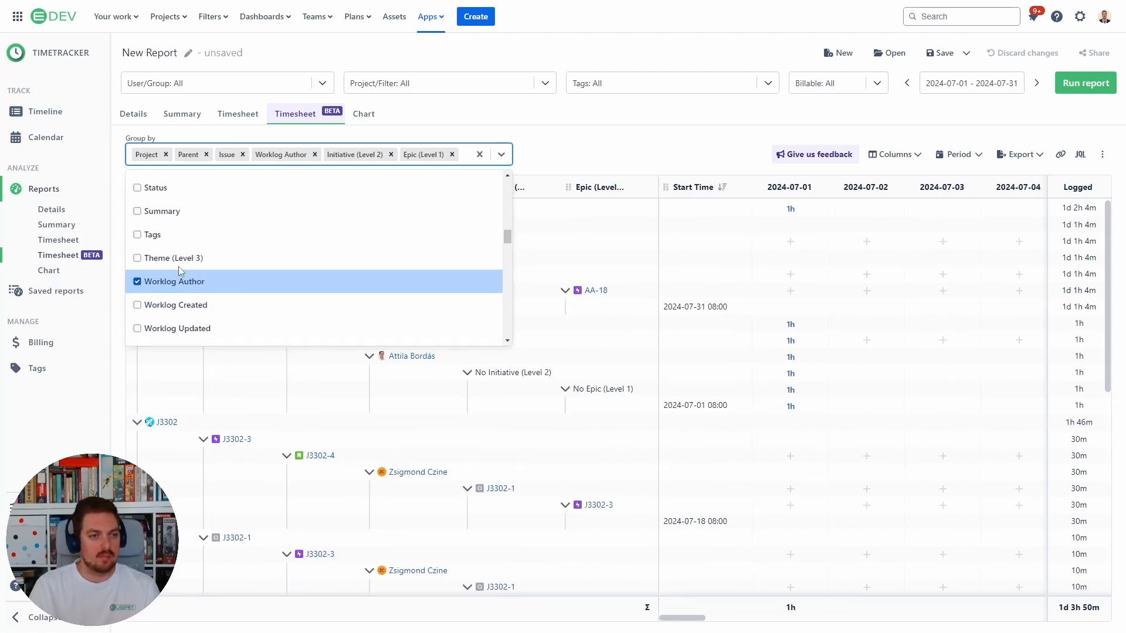
click(177, 262)
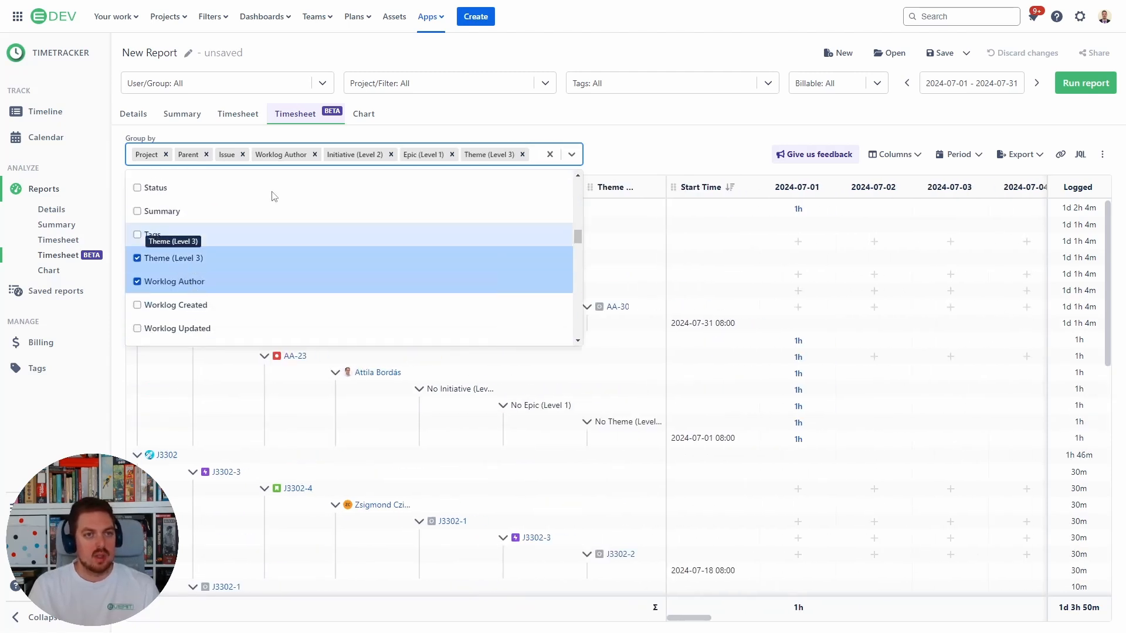
Step: Remove Issue, Parent and Project from the grouping
click(243, 154)
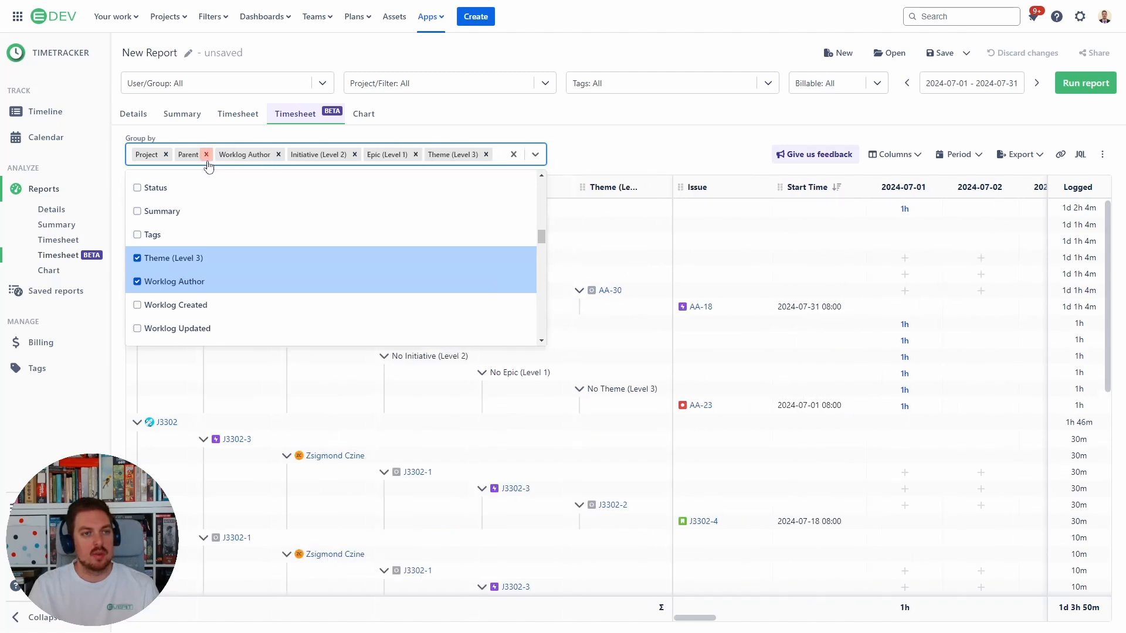
click(207, 154)
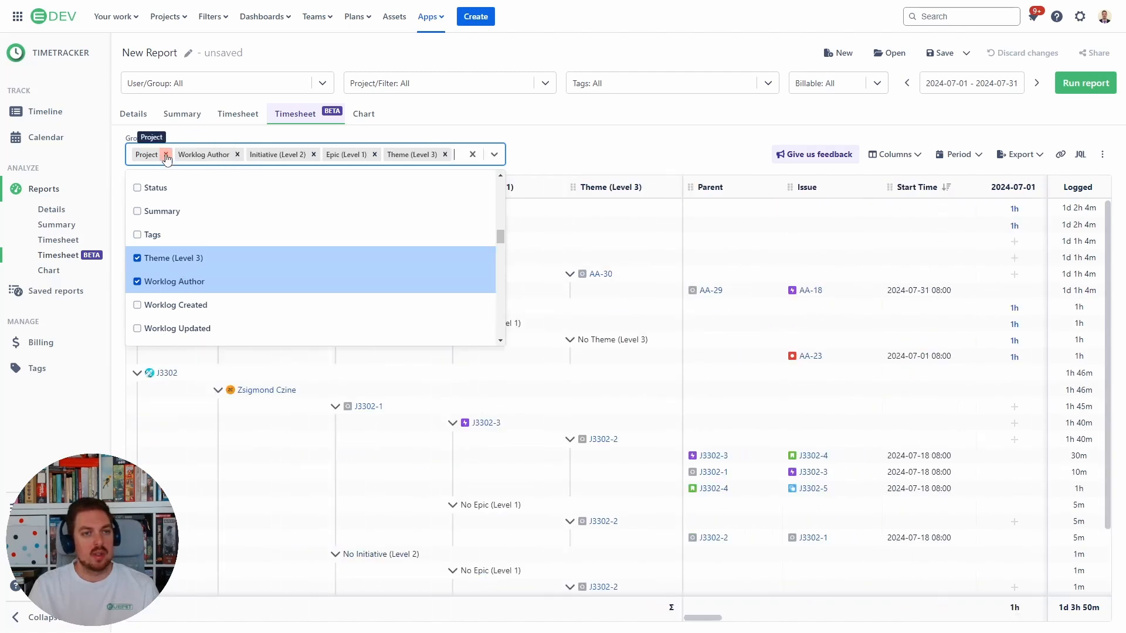
click(167, 154)
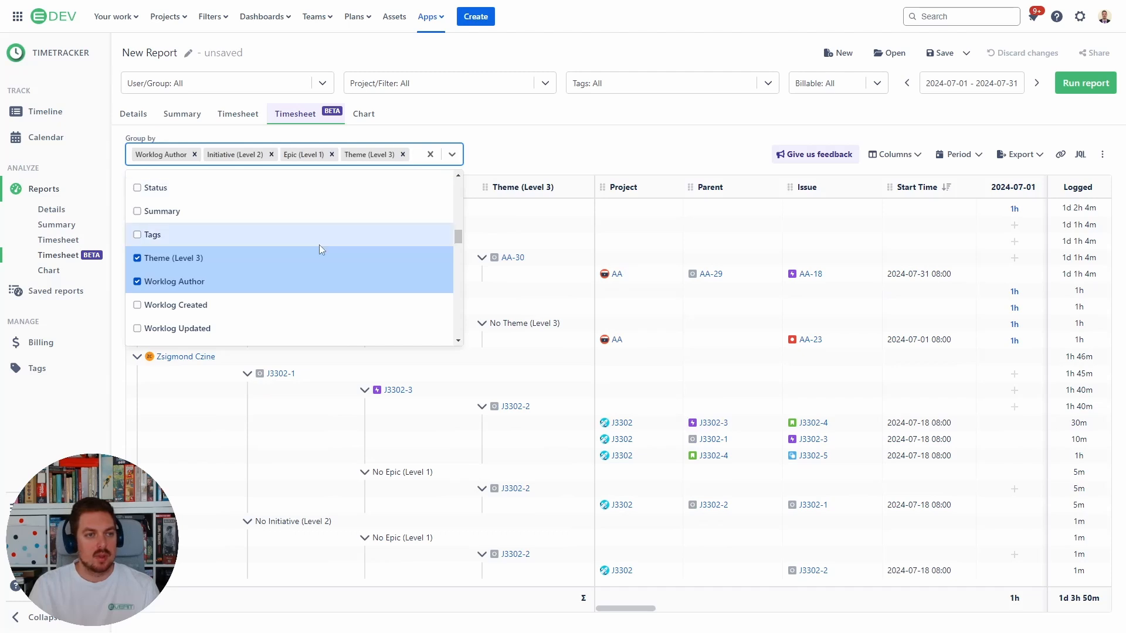
scroll(321, 245, up, 2)
text(sub)
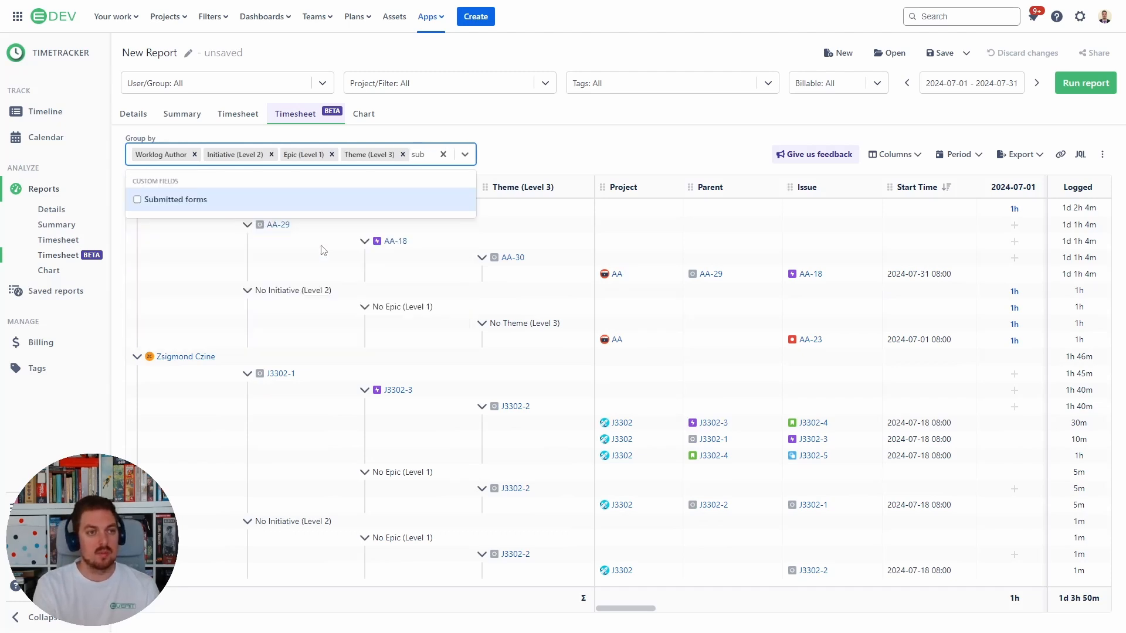
key(BackSpace)
key(BackSpace)
key(BackSpace)
Step: Find the story-level field with the search term "stor" and add Bug/Story (Level 0) to the grouping
text(stor)
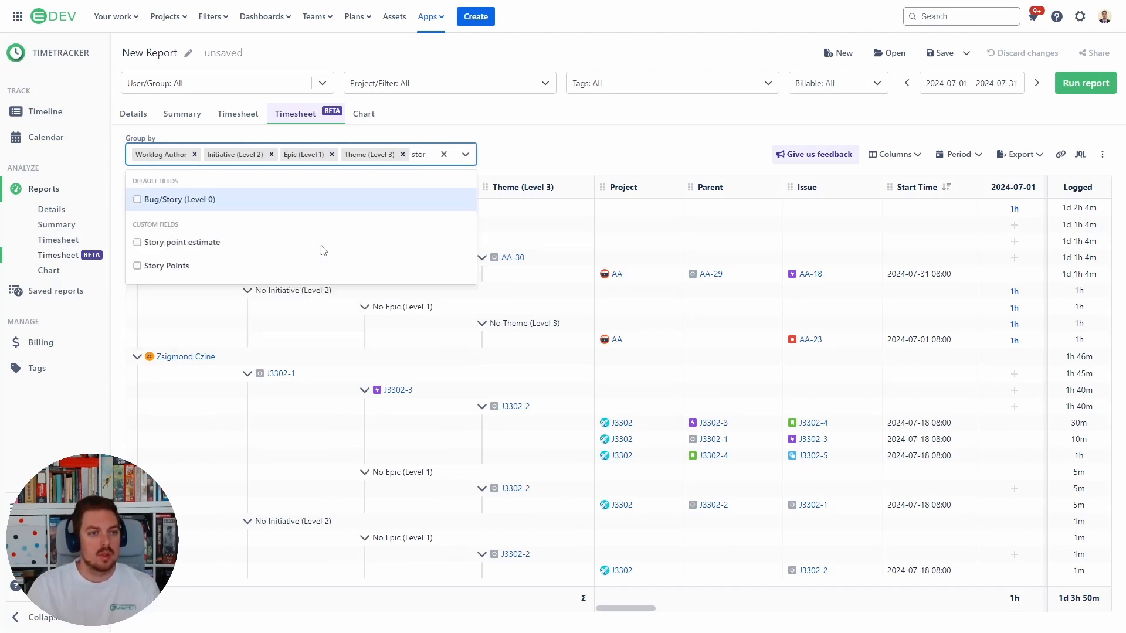
key(Down)
key(Up)
key(Return)
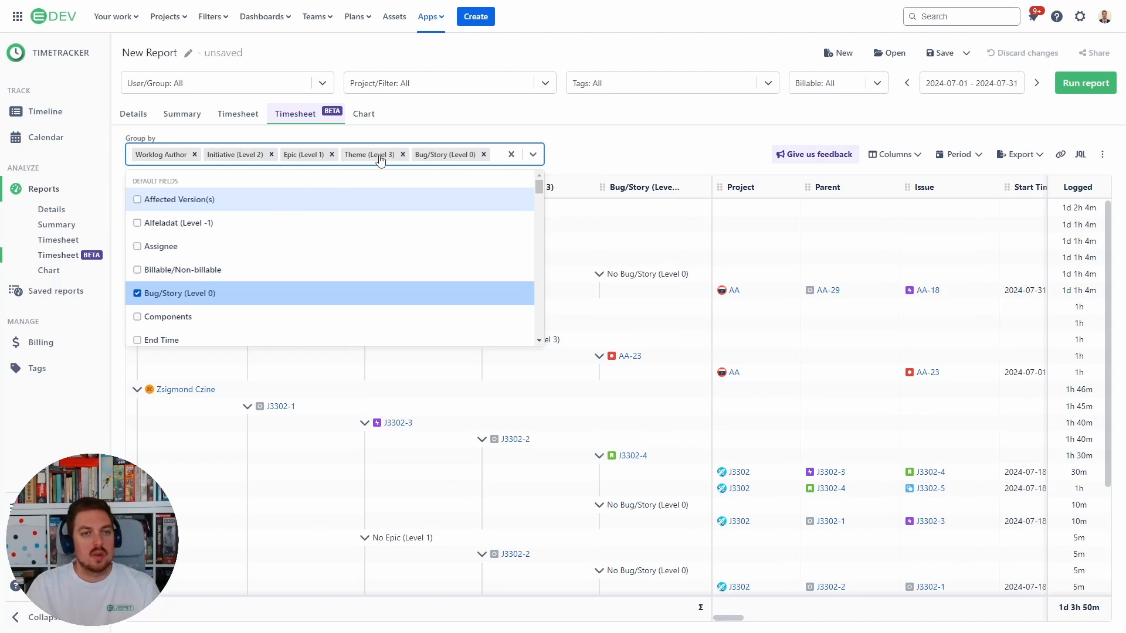
Step: Reorder the grouping so Theme (Level 3) comes first and Worklog Author comes last, after Bug/Story (Level 0)
drag(380, 158, 157, 154)
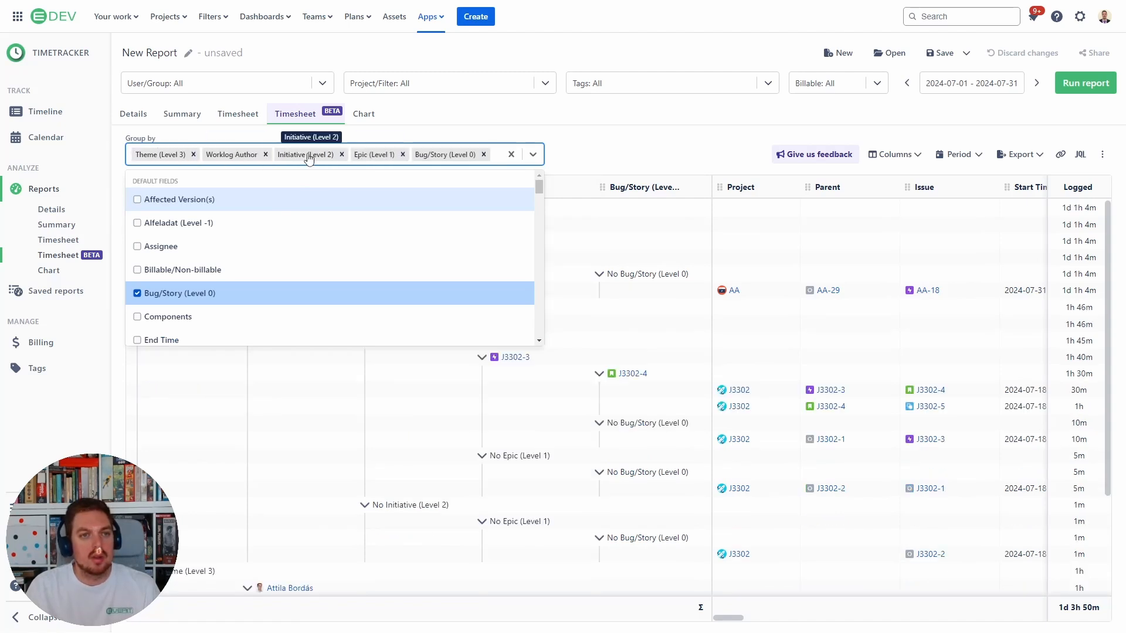
drag(240, 156, 445, 157)
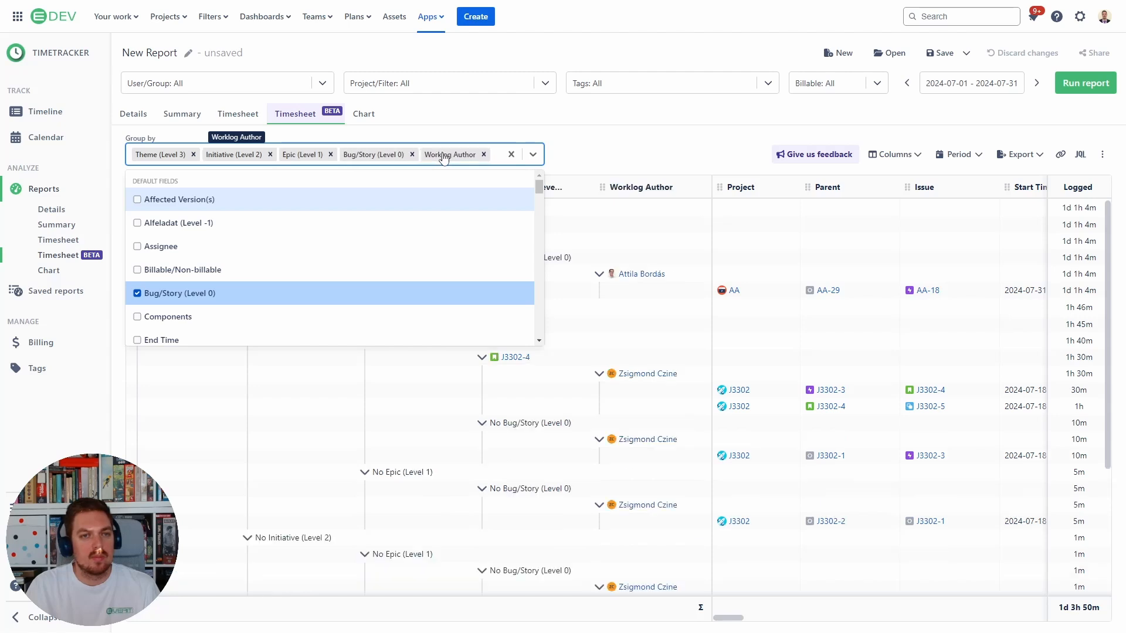
click(574, 156)
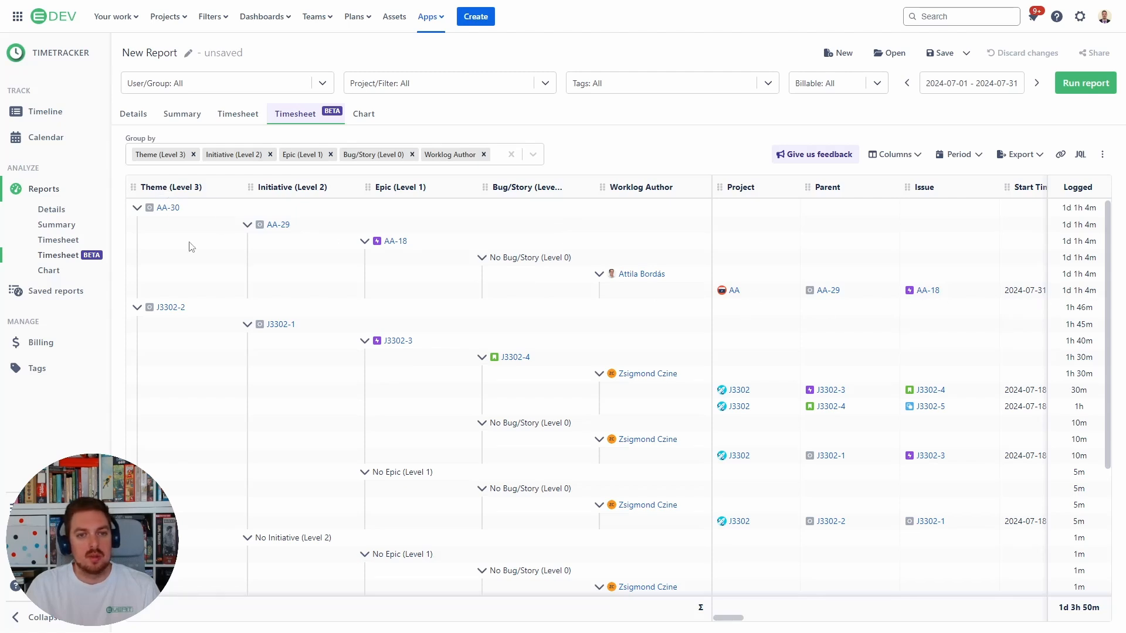
Step: Collapse the Worklog Author, Bug/Story (Level 0) and Epic (Level 1) columns, working up the hierarchy
click(696, 187)
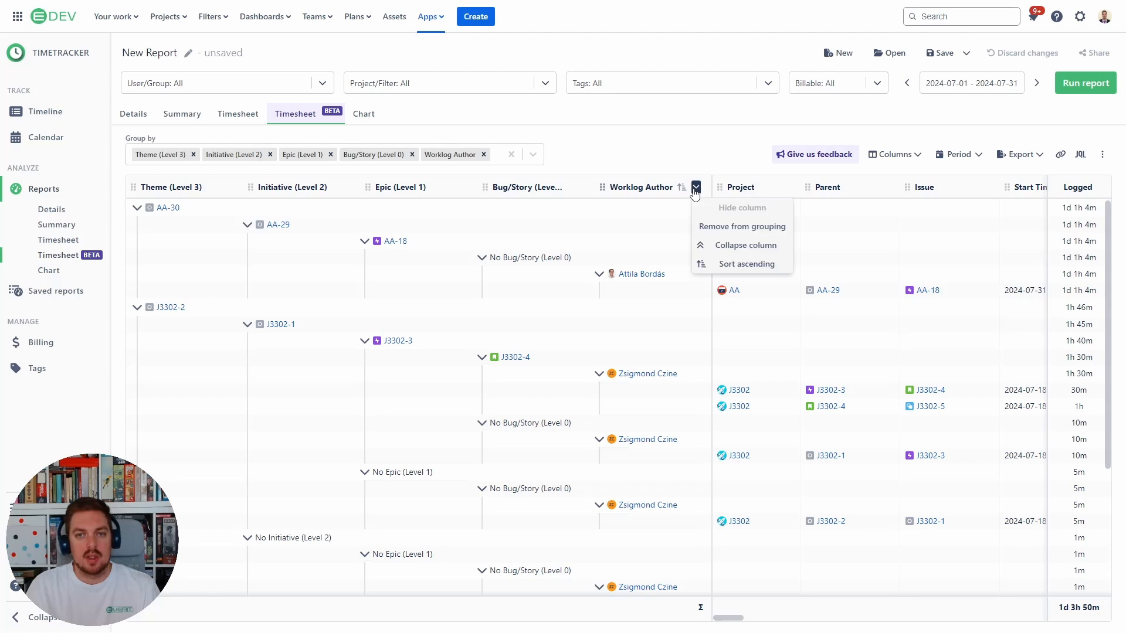
click(728, 246)
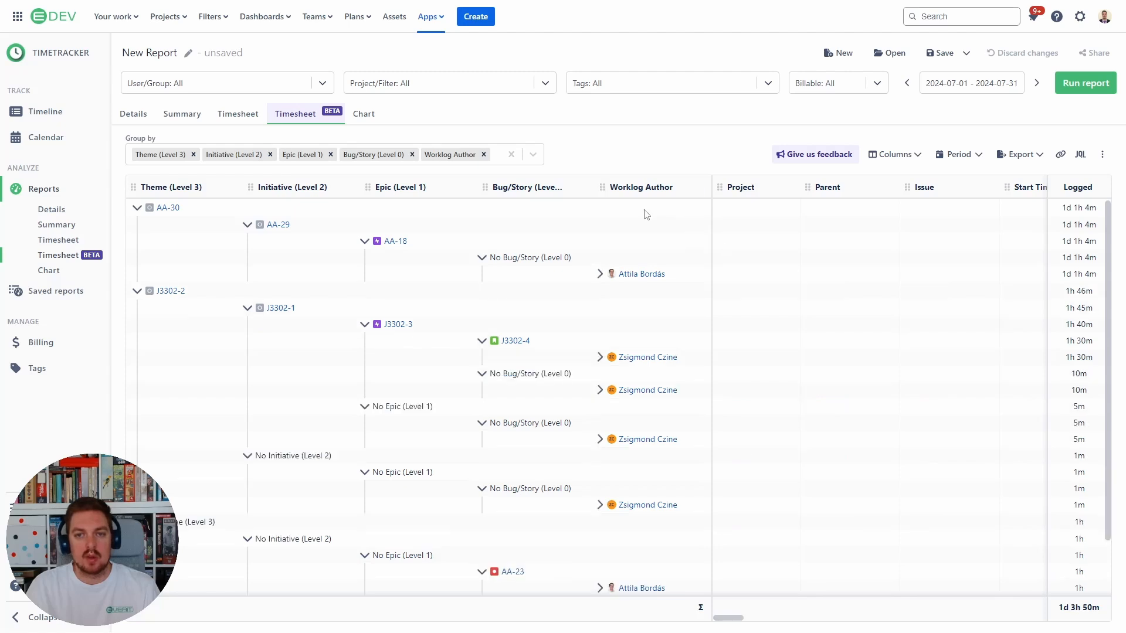
click(585, 187)
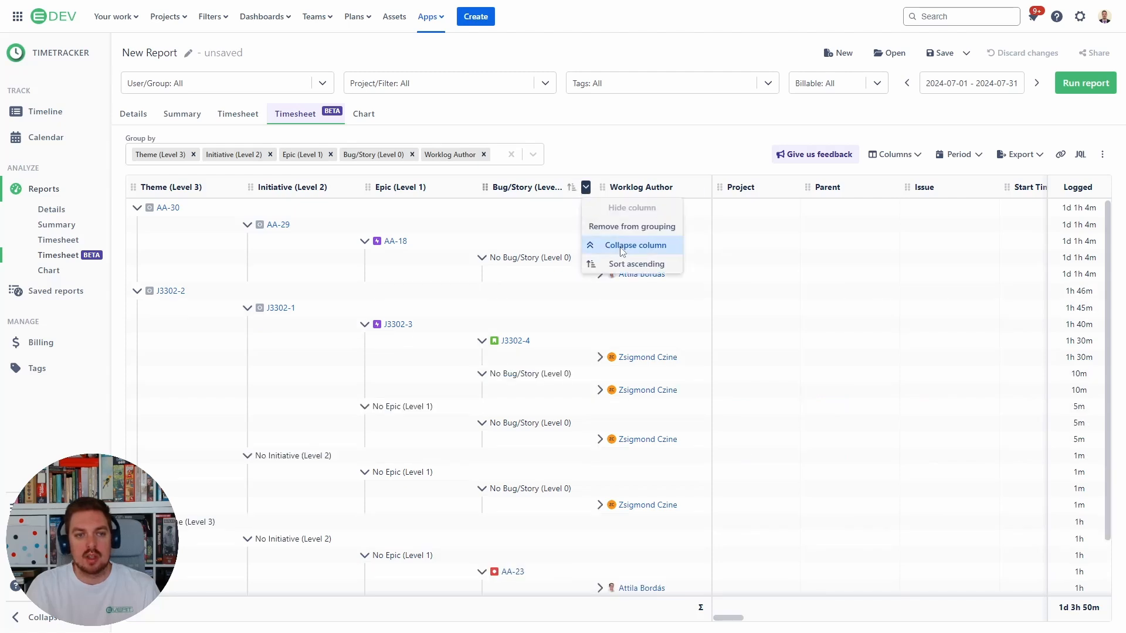
click(607, 245)
click(451, 188)
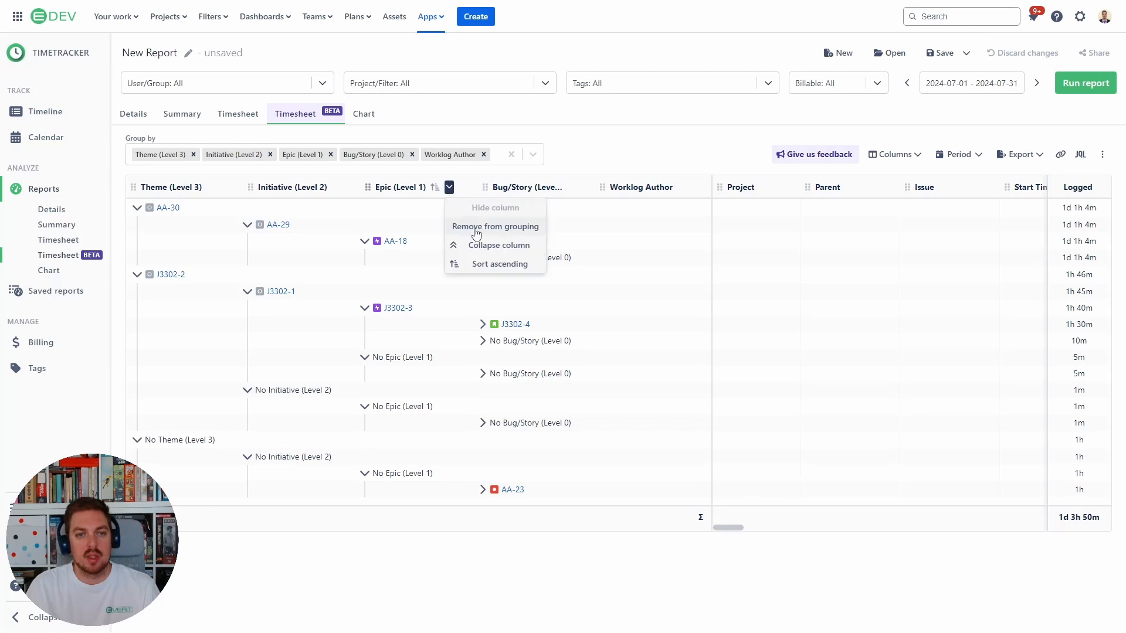
click(478, 245)
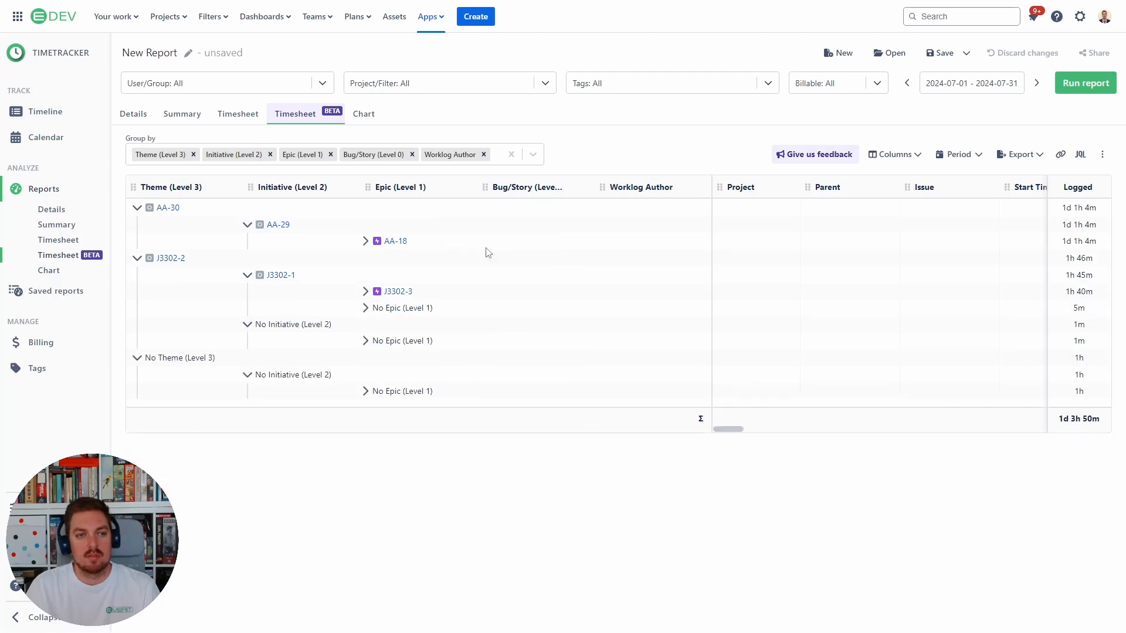